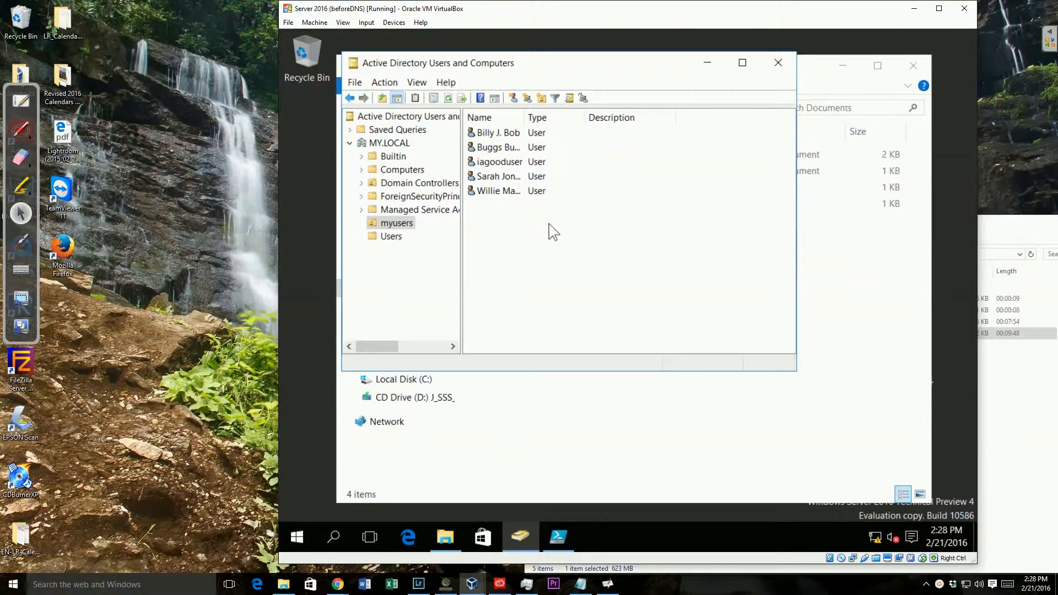
Start a new user in the myusers OU with New > User
{"action": "right_click", "coordinate": [549, 224]}
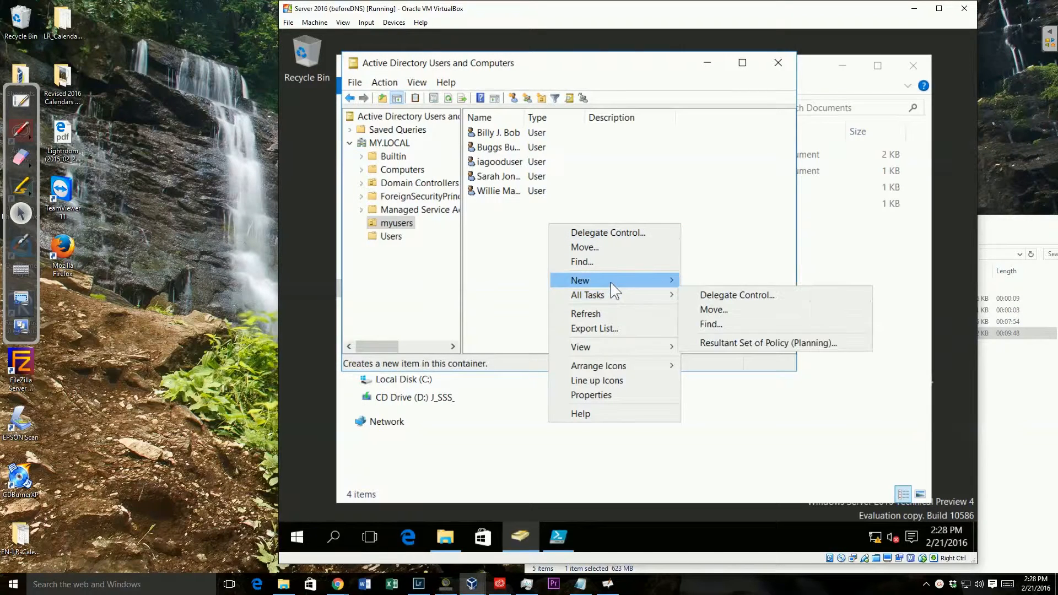
{"action": "mouse_move", "coordinate": [613, 280]}
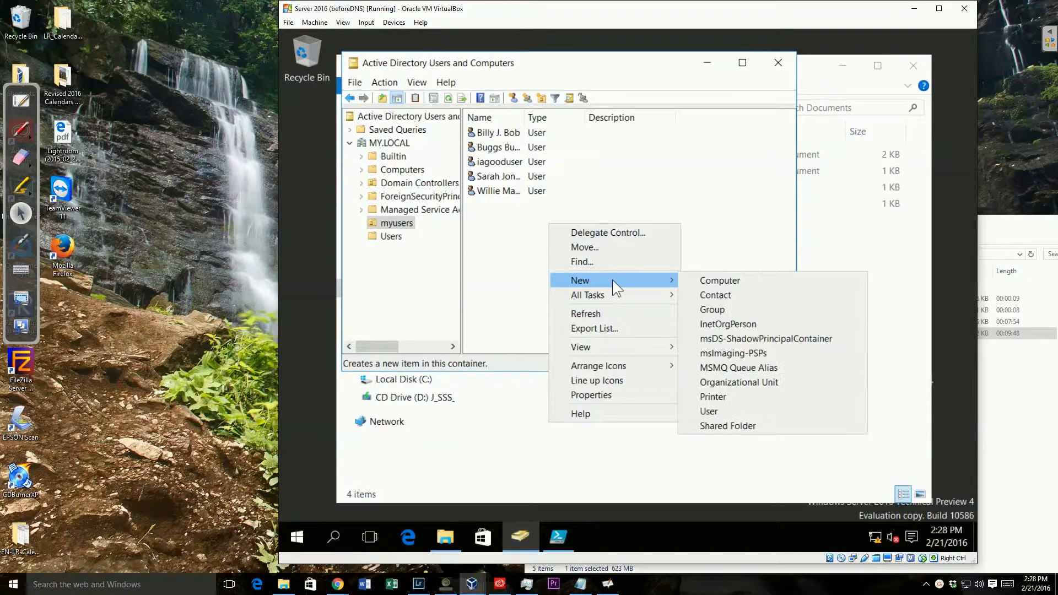
{"action": "left_click", "coordinate": [742, 412]}
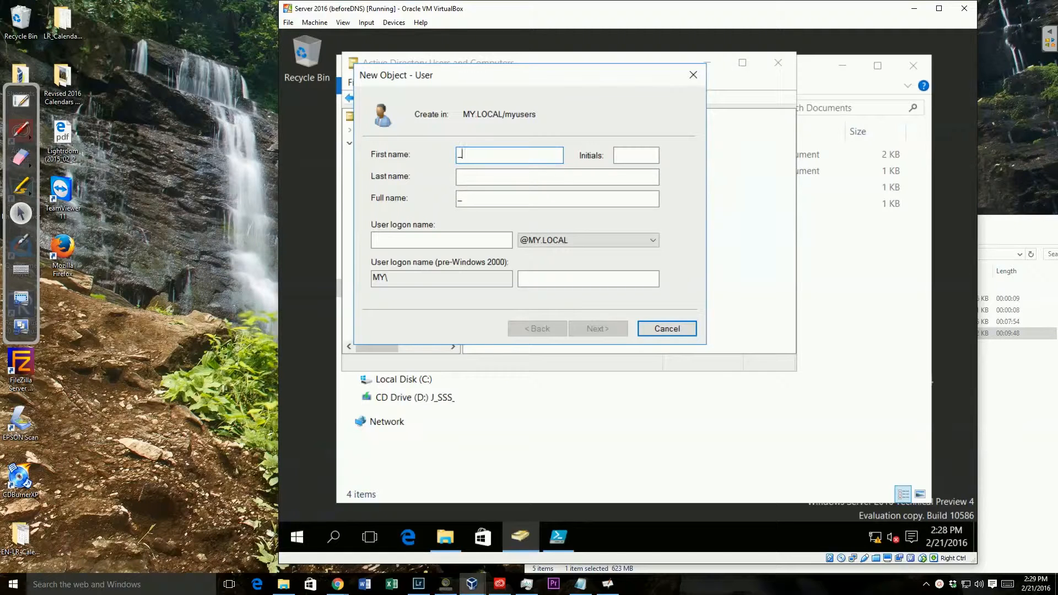
Enter first name _Accounting, initials z, last name z and logon name _accounting
{"action": "type", "text": "Accounting"}
{"action": "left_click", "coordinate": [635, 159]}
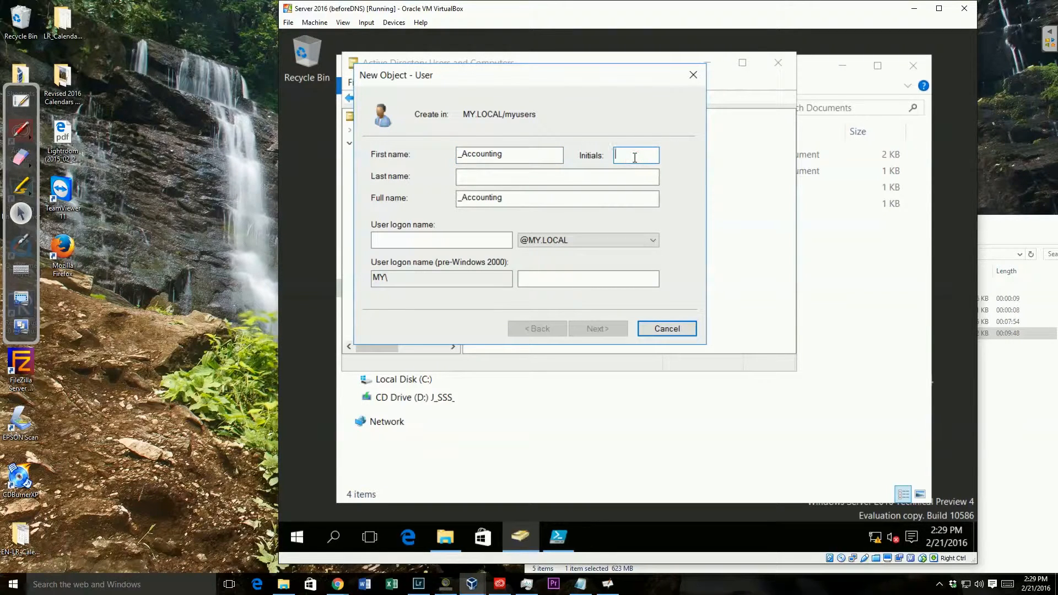
{"action": "type", "text": "z"}
{"action": "left_click", "coordinate": [466, 178]}
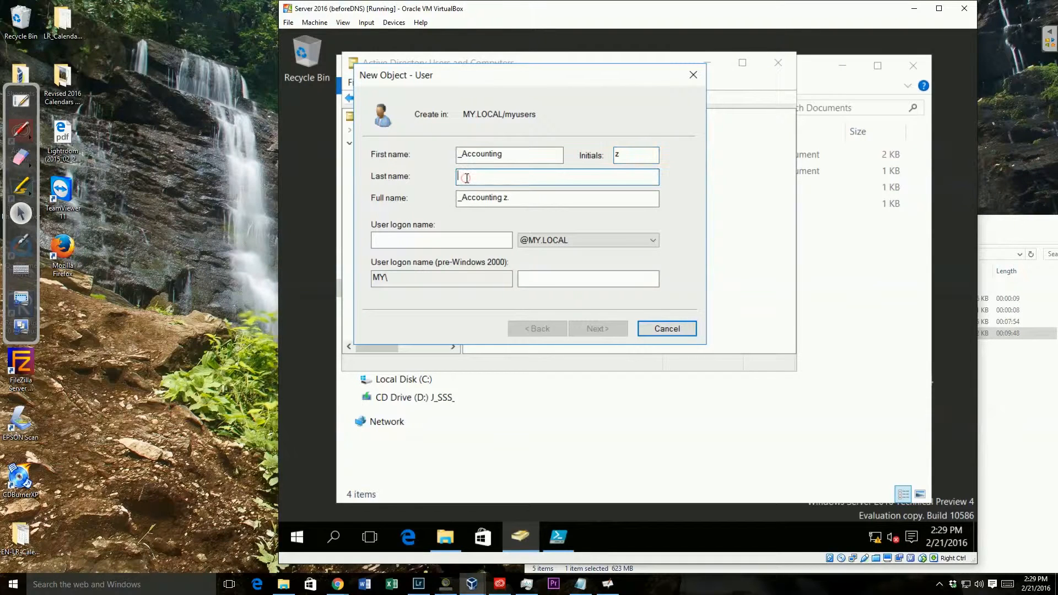
{"action": "type", "text": "z"}
{"action": "left_click", "coordinate": [425, 240]}
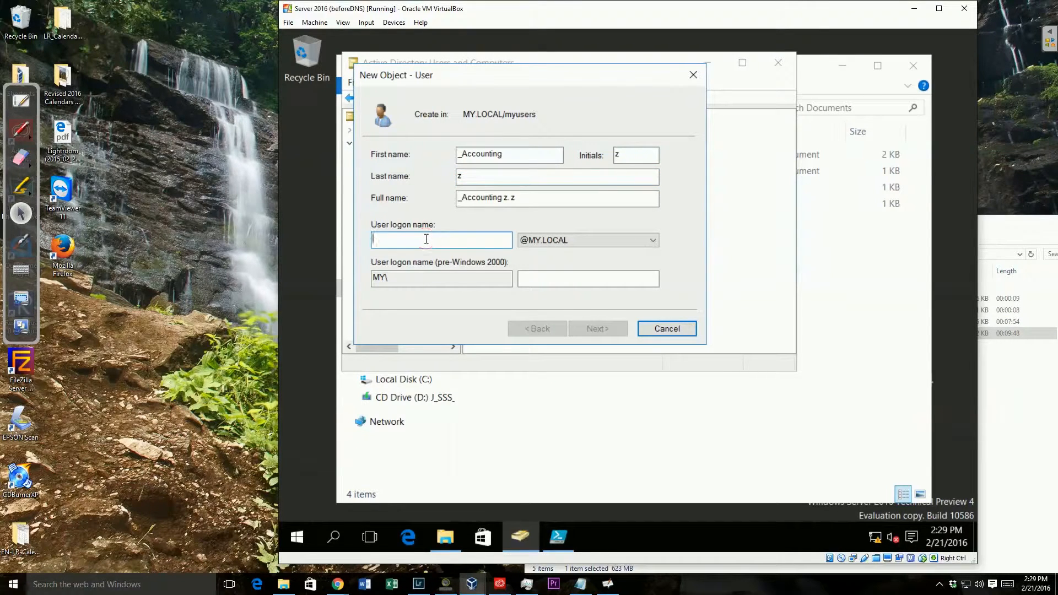
{"action": "type", "text": "_"}
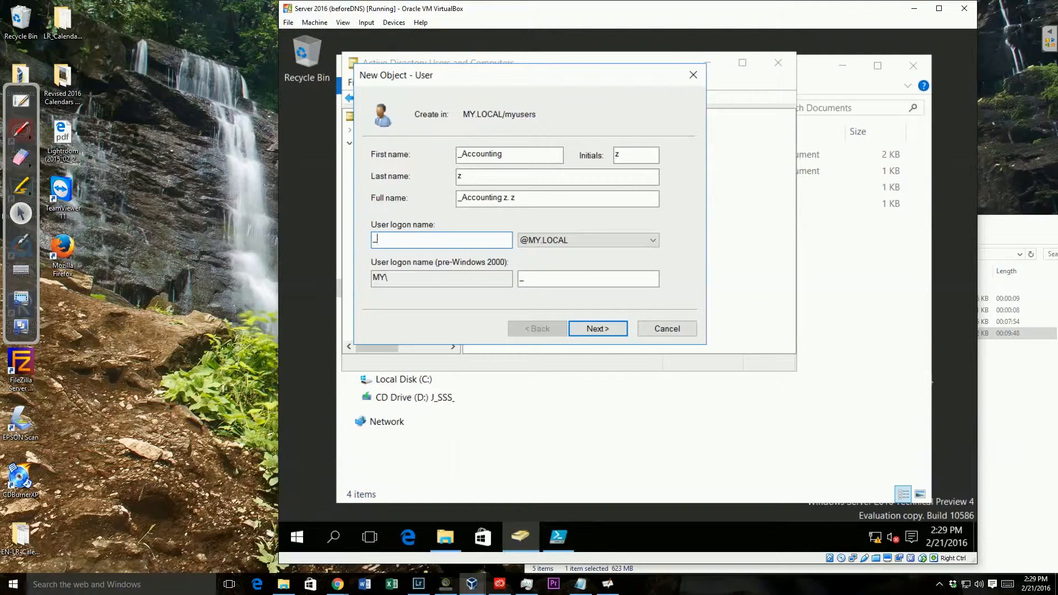
{"action": "type", "text": "accounting"}
{"action": "left_click", "coordinate": [597, 330]}
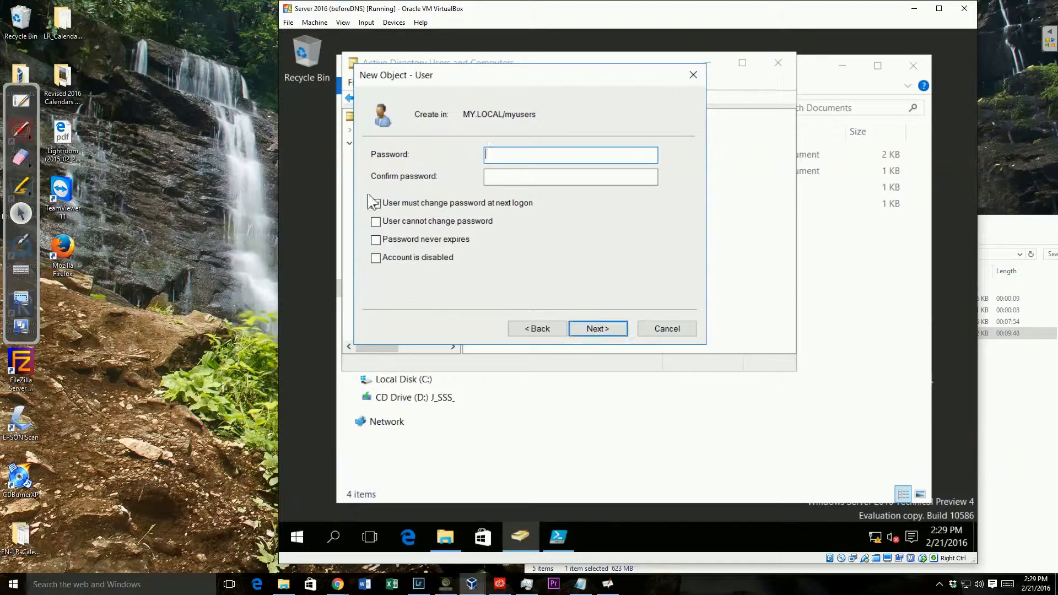
Set a password that must be changed at next logon and finish creating _Accounting
{"action": "left_click", "coordinate": [376, 204]}
{"action": "left_click", "coordinate": [512, 158]}
{"action": "type", "text": "Password1"}
{"action": "key", "text": "Tab"}
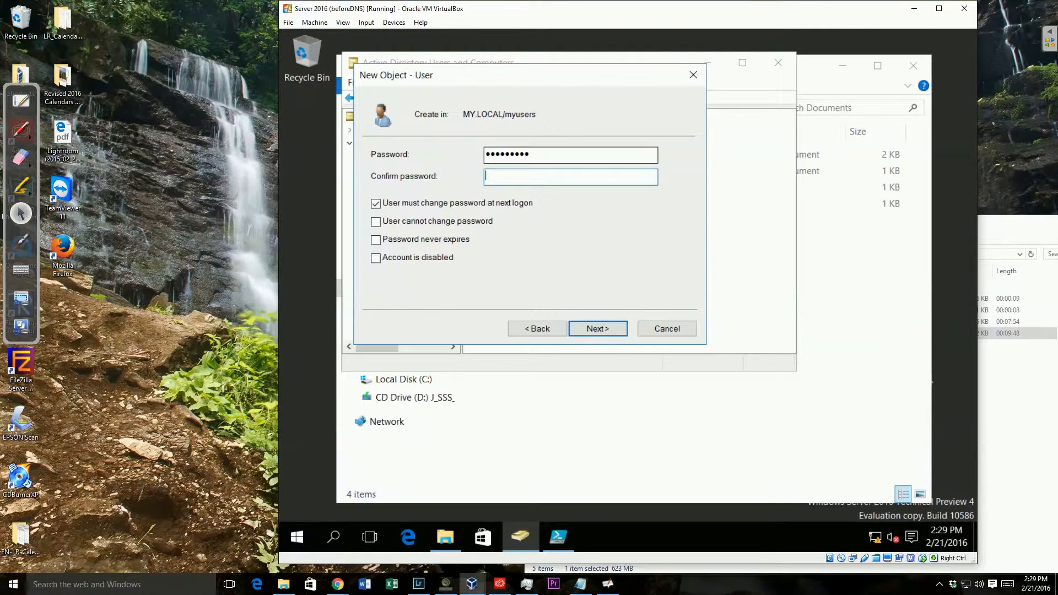
{"action": "type", "text": "Password1"}
{"action": "left_click", "coordinate": [605, 327]}
{"action": "left_click", "coordinate": [605, 329]}
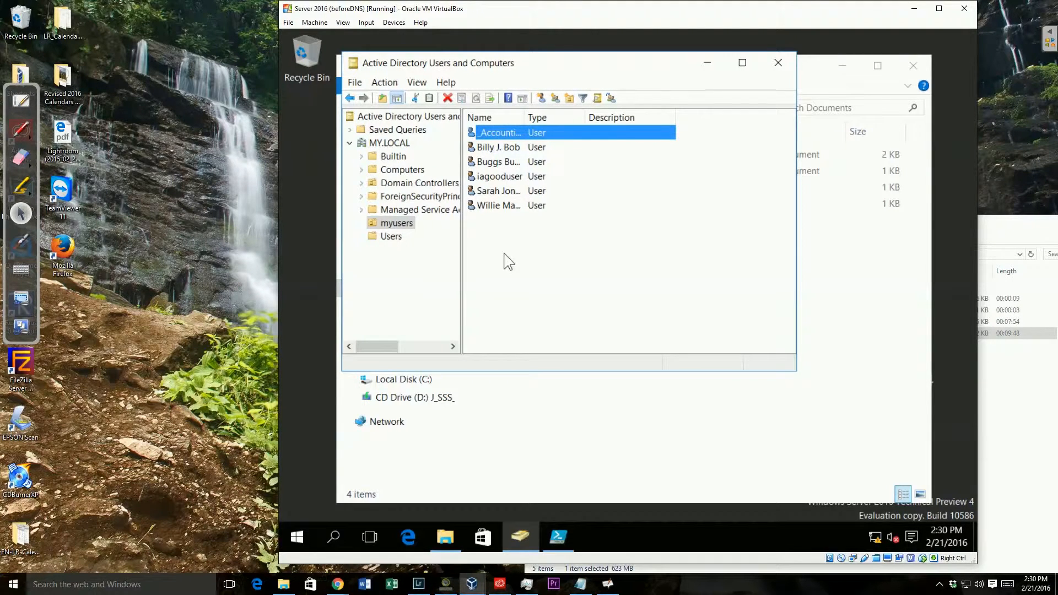
Open _Accounting's properties and enter description Desc and office Office
{"action": "right_click", "coordinate": [512, 134]}
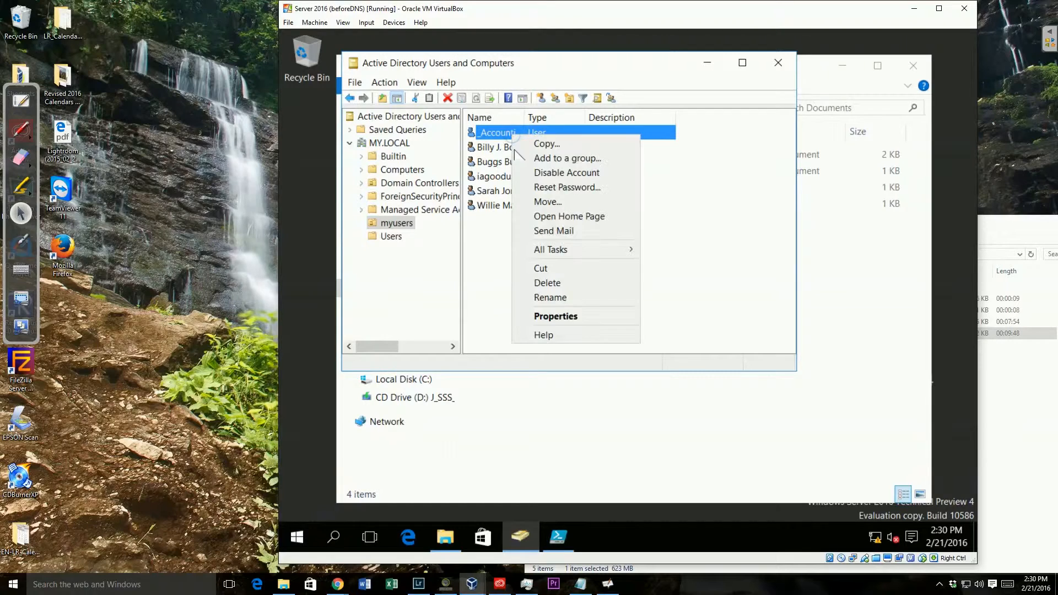
{"action": "left_click", "coordinate": [573, 316]}
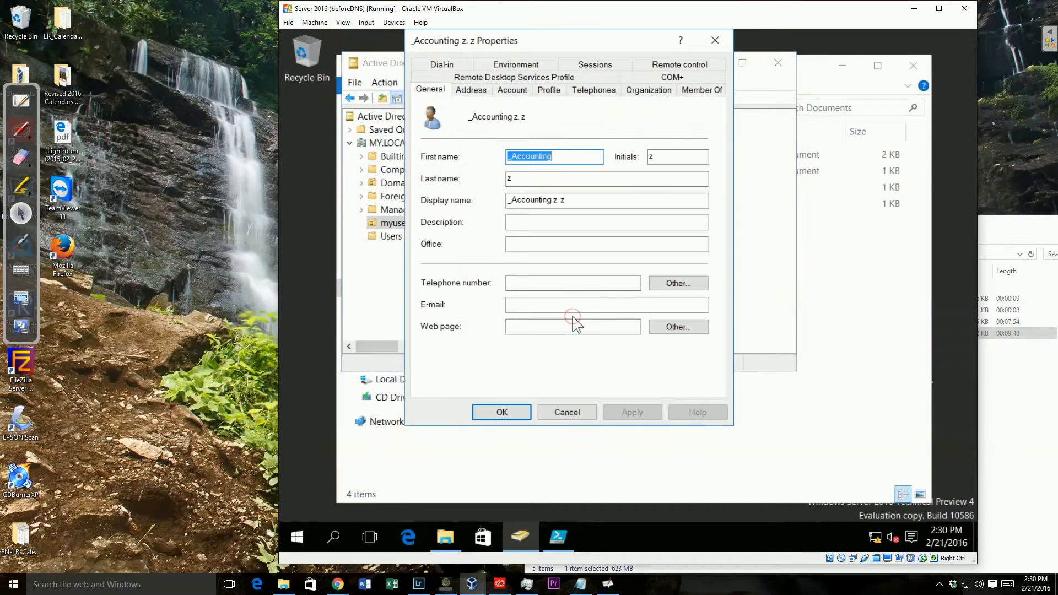
{"action": "left_click", "coordinate": [536, 224]}
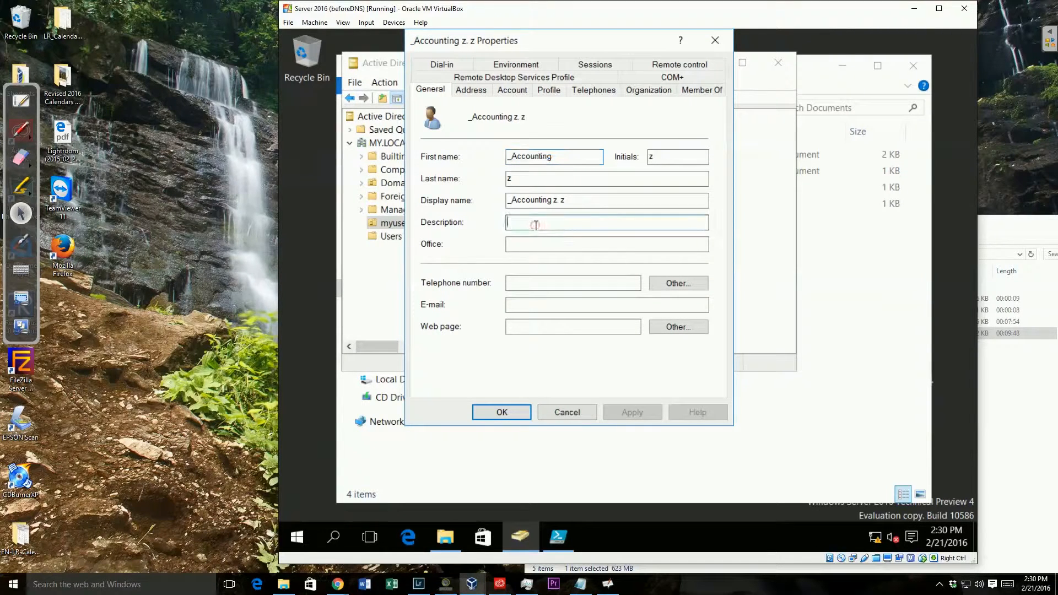
{"action": "type", "text": "Desc"}
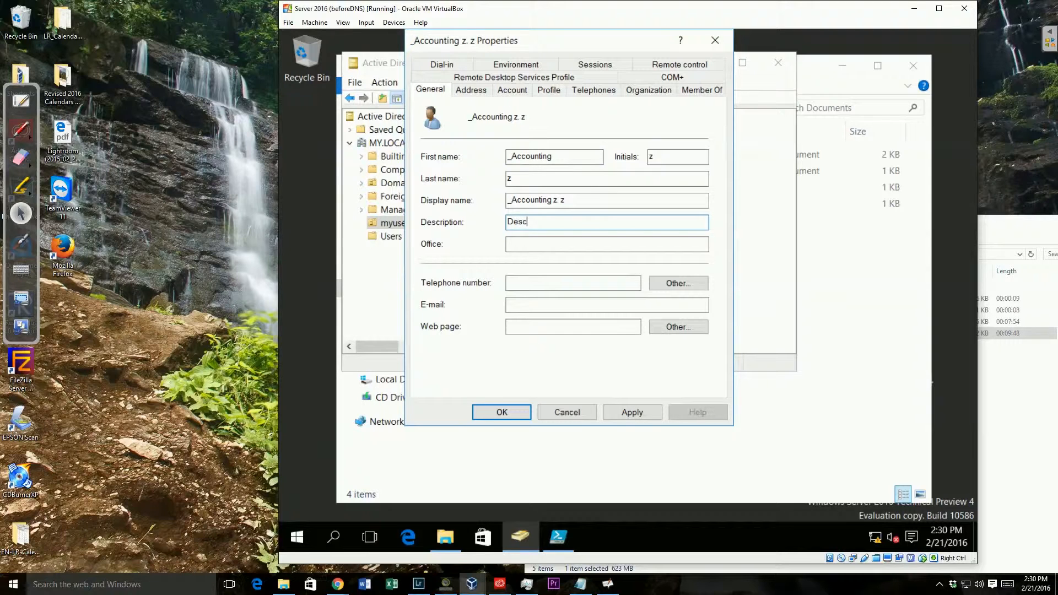
{"action": "left_click", "coordinate": [518, 243]}
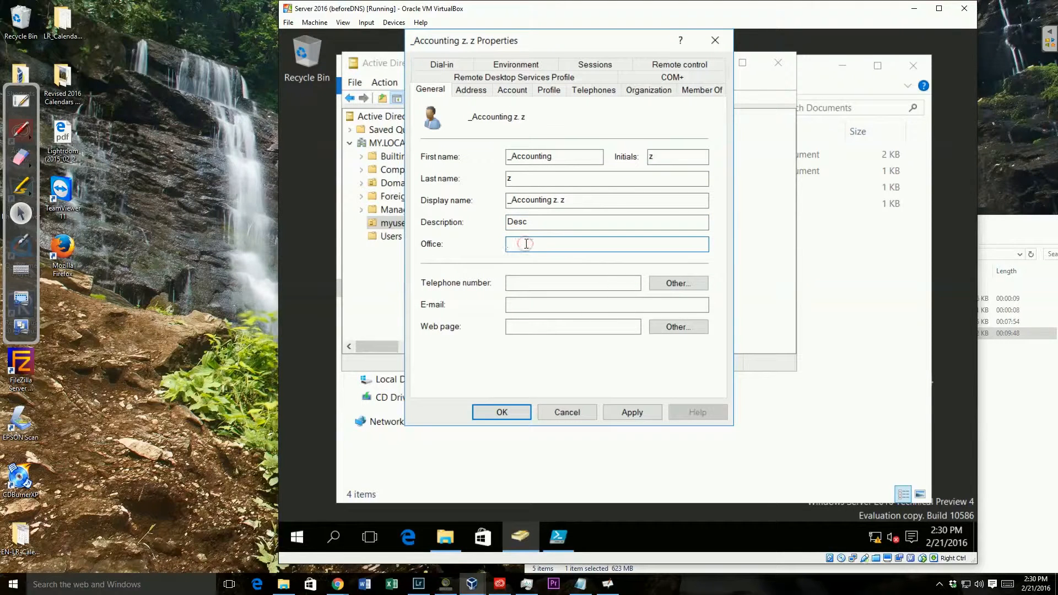
{"action": "type", "text": "Office"}
Enter telephone Phone, e-mail email and web page web
{"action": "left_click", "coordinate": [540, 283]}
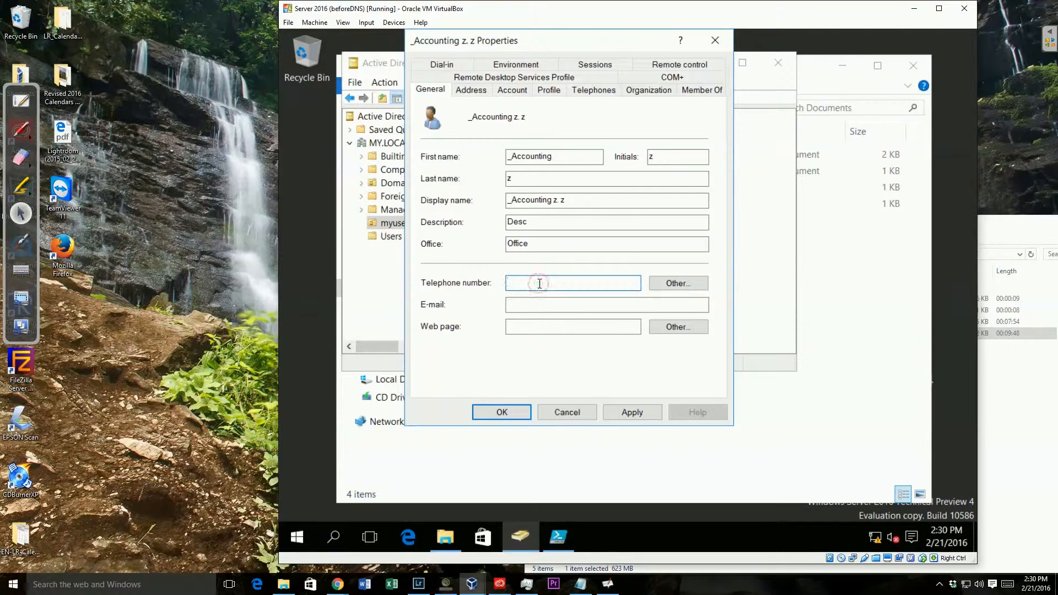
{"action": "type", "text": "Phone"}
{"action": "left_click", "coordinate": [543, 307]}
{"action": "type", "text": "email"}
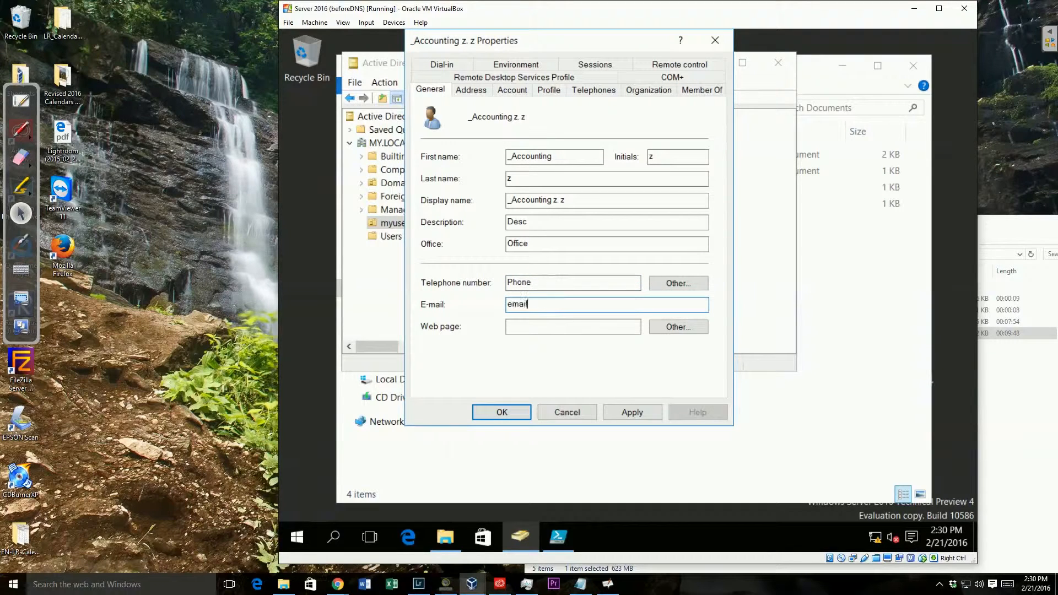
{"action": "key", "text": "Tab"}
{"action": "type", "text": "web"}
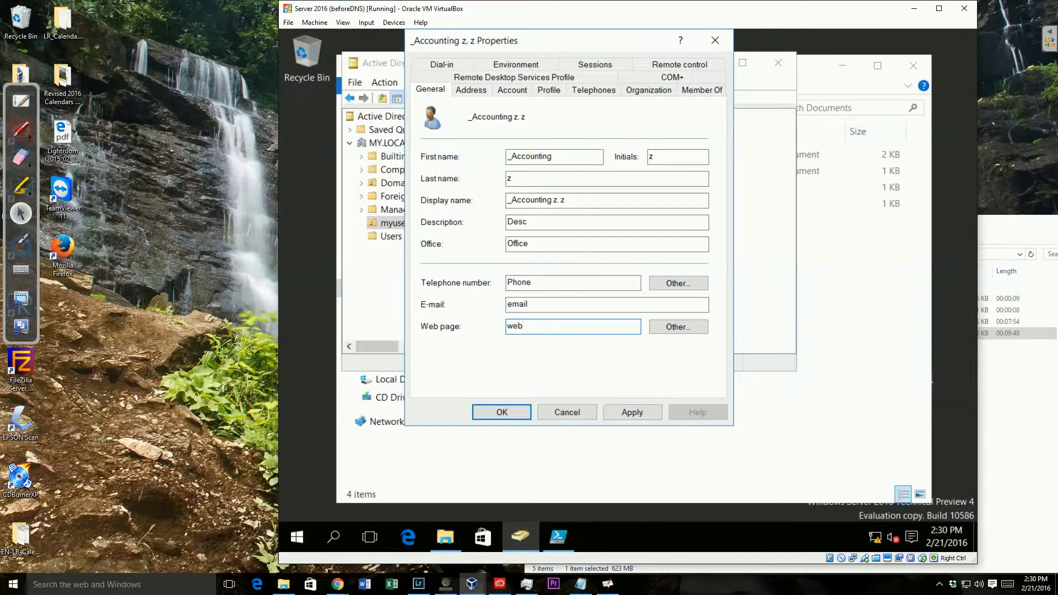
{"action": "left_click", "coordinate": [475, 95]}
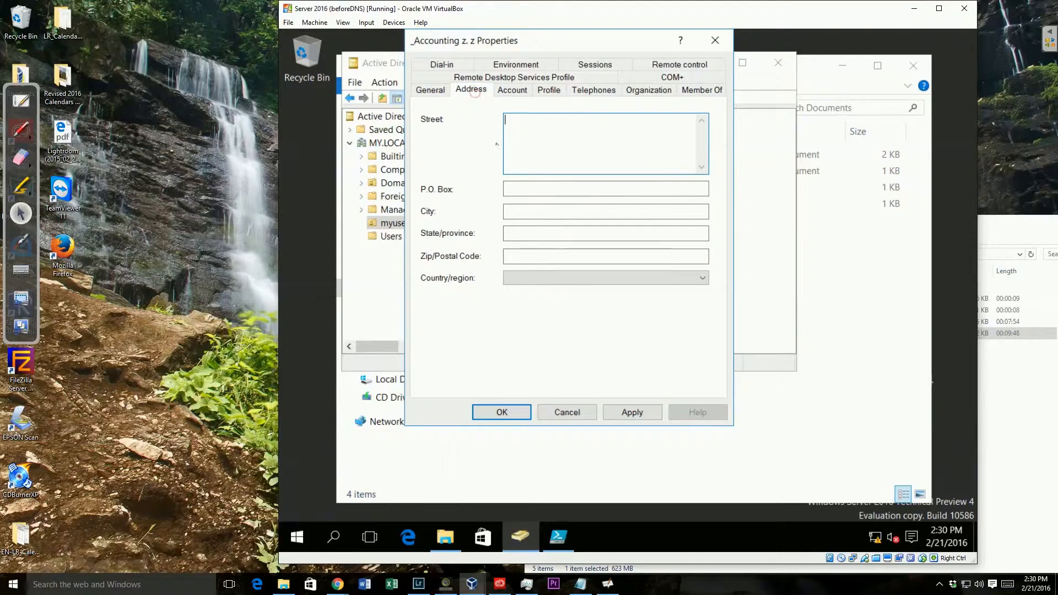
Enter address Street, P.O. Box PO, city Blountville, state TN, zip 37618
{"action": "left_click", "coordinate": [536, 142]}
{"action": "type", "text": "Street"}
{"action": "key", "text": "Tab"}
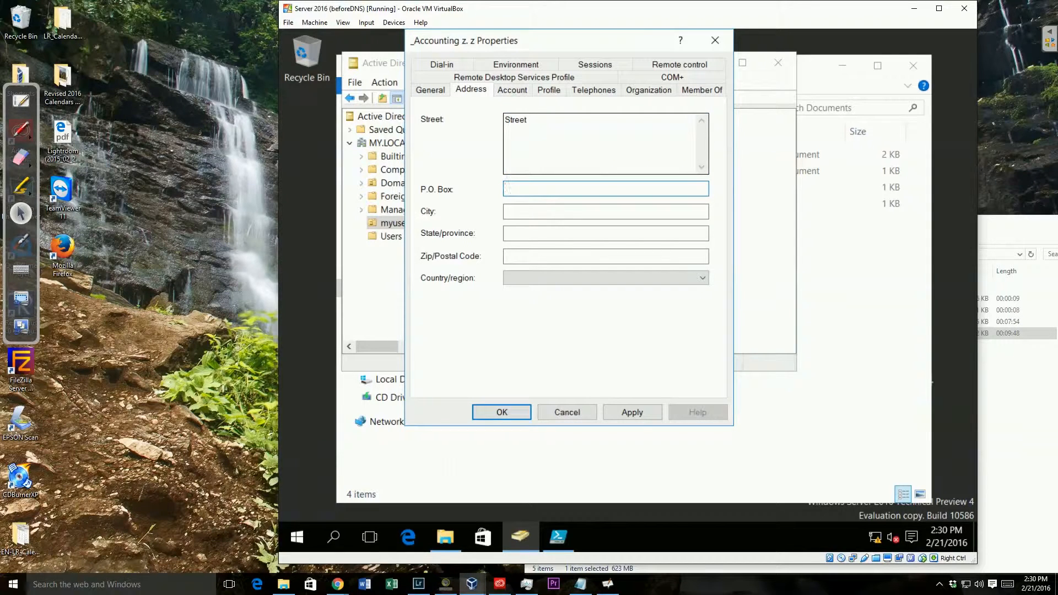
{"action": "type", "text": "PO"}
{"action": "key", "text": "Tab"}
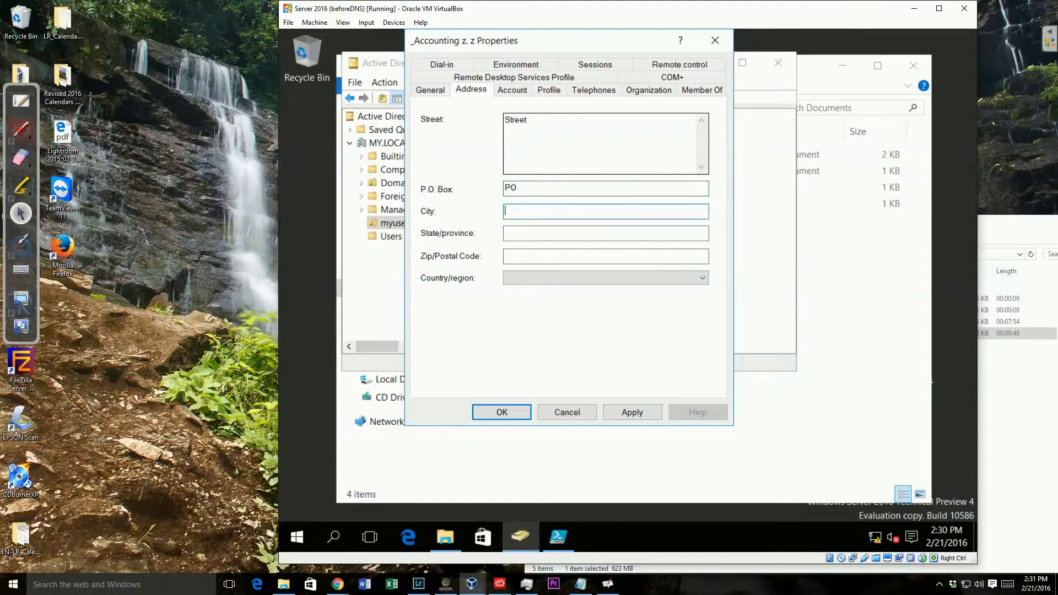
{"action": "type", "text": "Blountville"}
{"action": "key", "text": "Tab"}
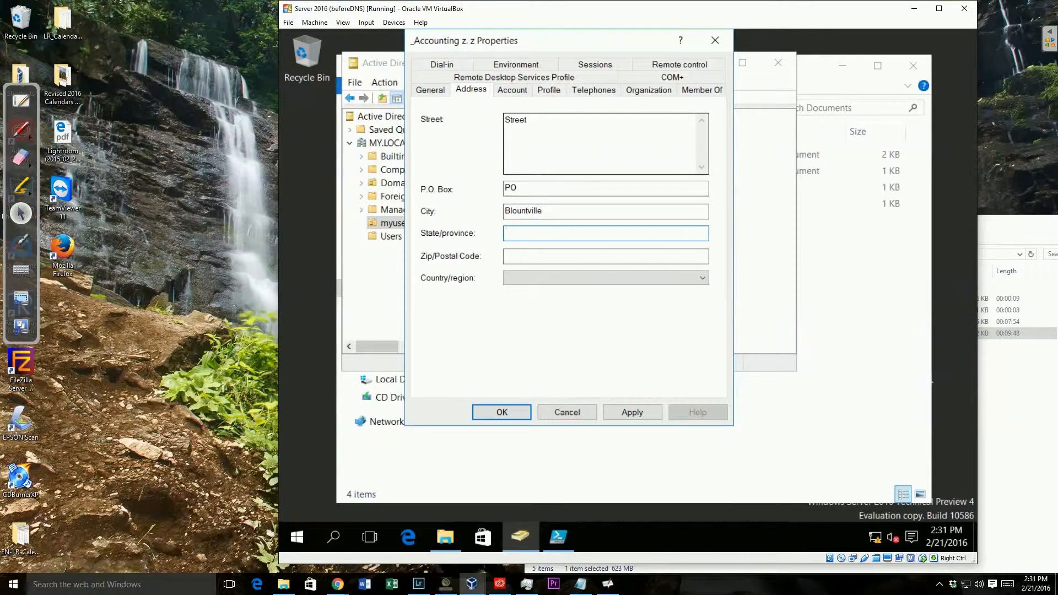
{"action": "type", "text": "TN"}
{"action": "key", "text": "Tab"}
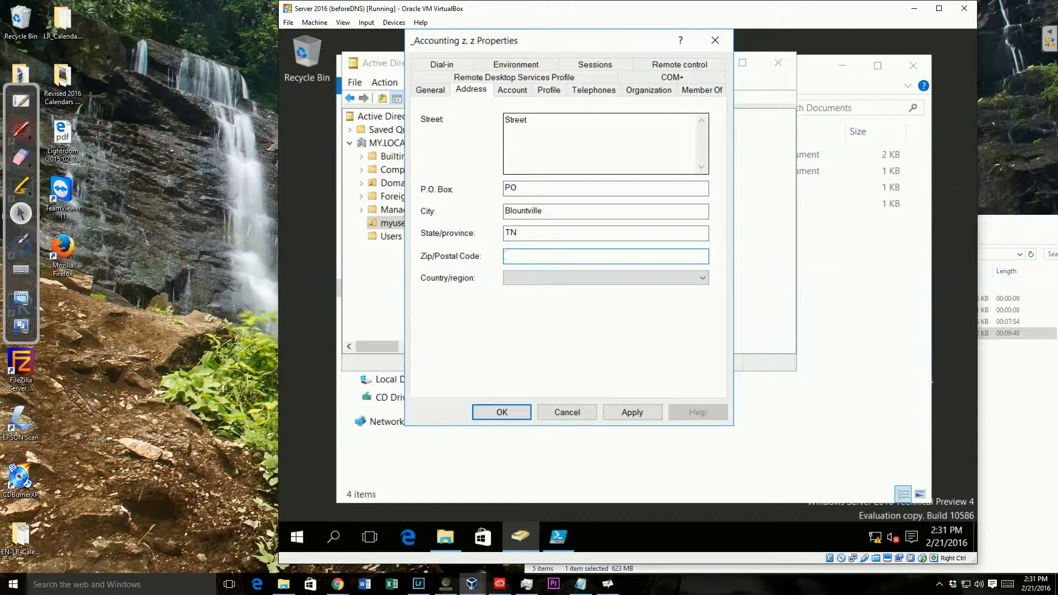
{"action": "type", "text": "37618"}
Set the country/region to United States
{"action": "left_click", "coordinate": [602, 284]}
{"action": "scroll", "coordinate": [634, 331], "scroll_direction": "down", "scroll_amount": 14}
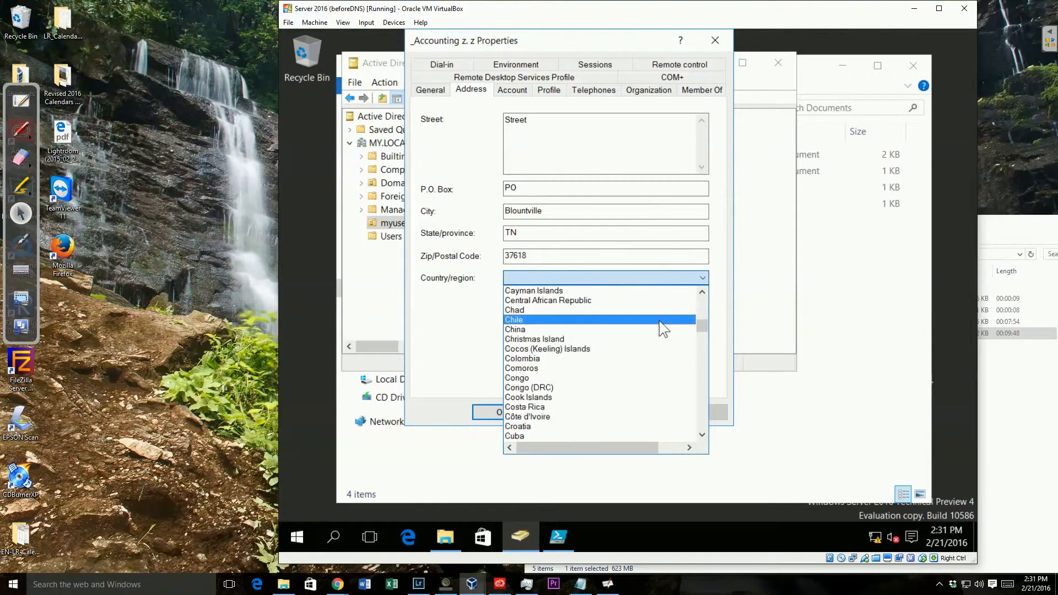
{"action": "left_click_drag", "start_coordinate": [702, 326], "coordinate": [685, 415]}
{"action": "left_click", "coordinate": [576, 349]}
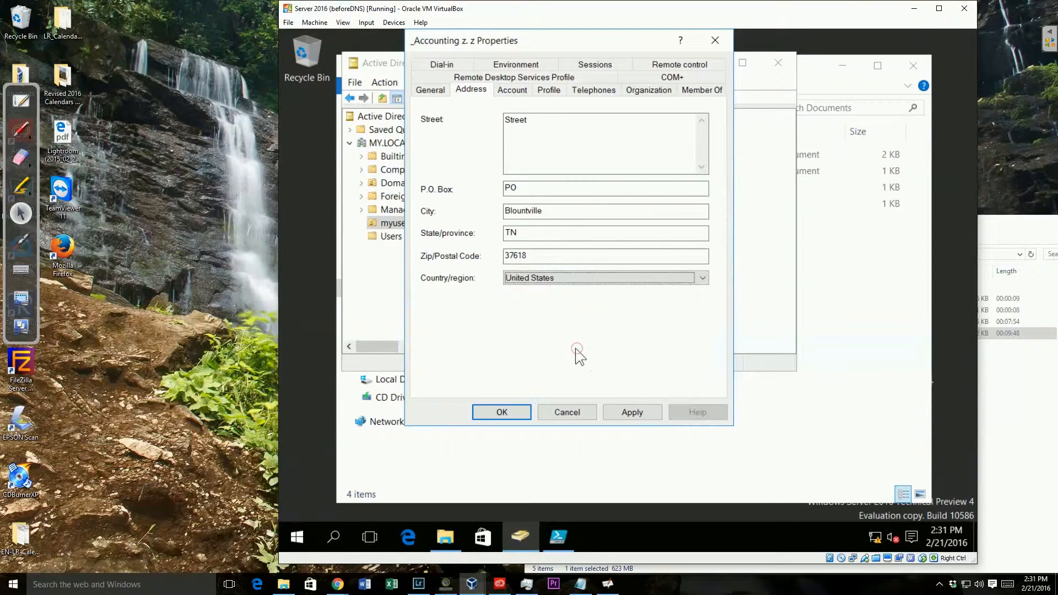
{"action": "left_click", "coordinate": [508, 92]}
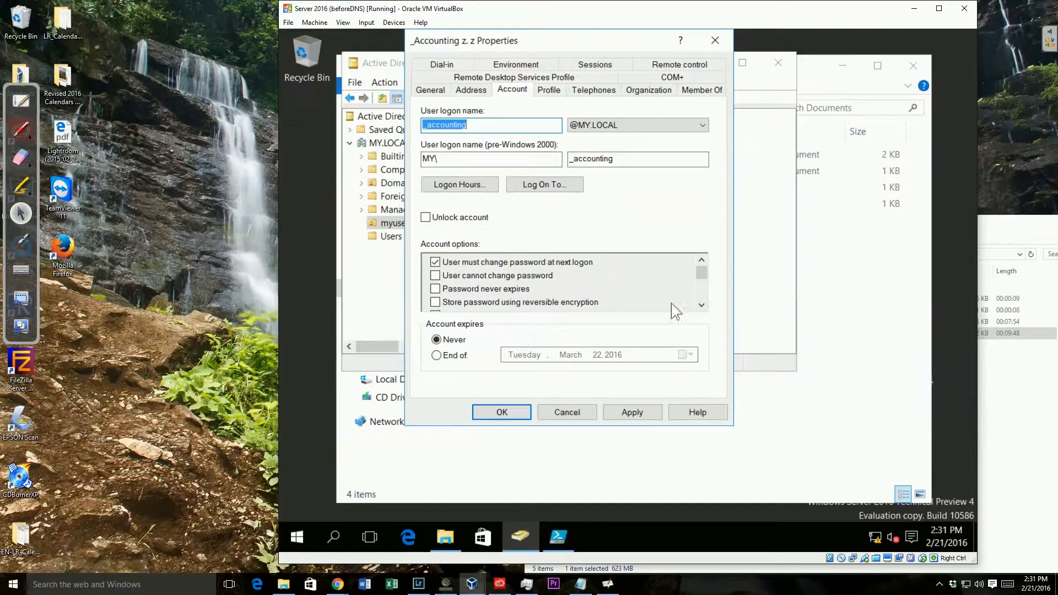
On the Telephones tab, enter home phone 555.1212 and the note 'Note'
{"action": "left_click", "coordinate": [701, 306]}
{"action": "left_click", "coordinate": [701, 305]}
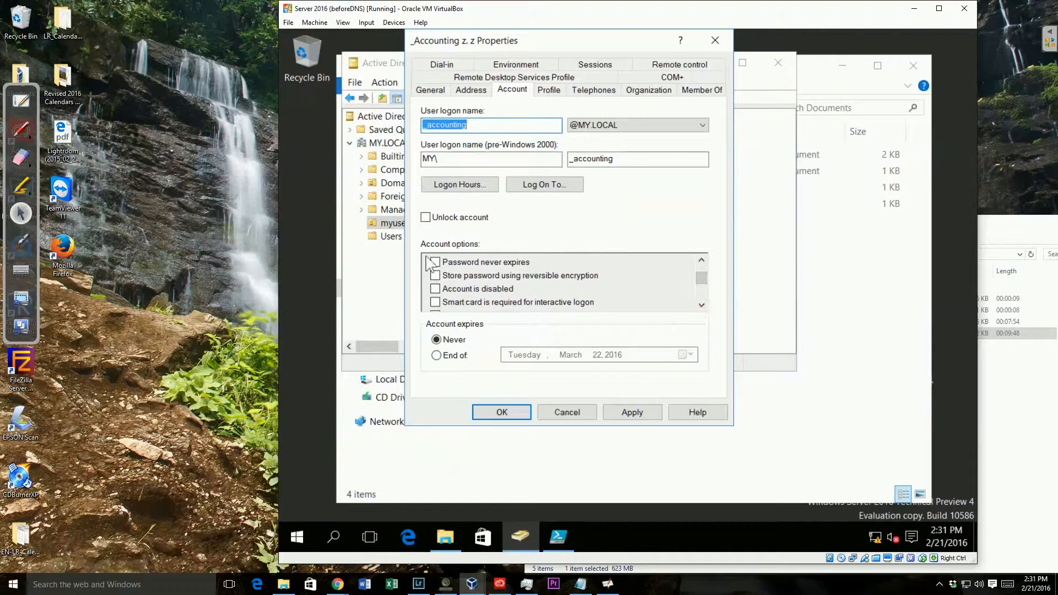
{"action": "left_click", "coordinate": [550, 91]}
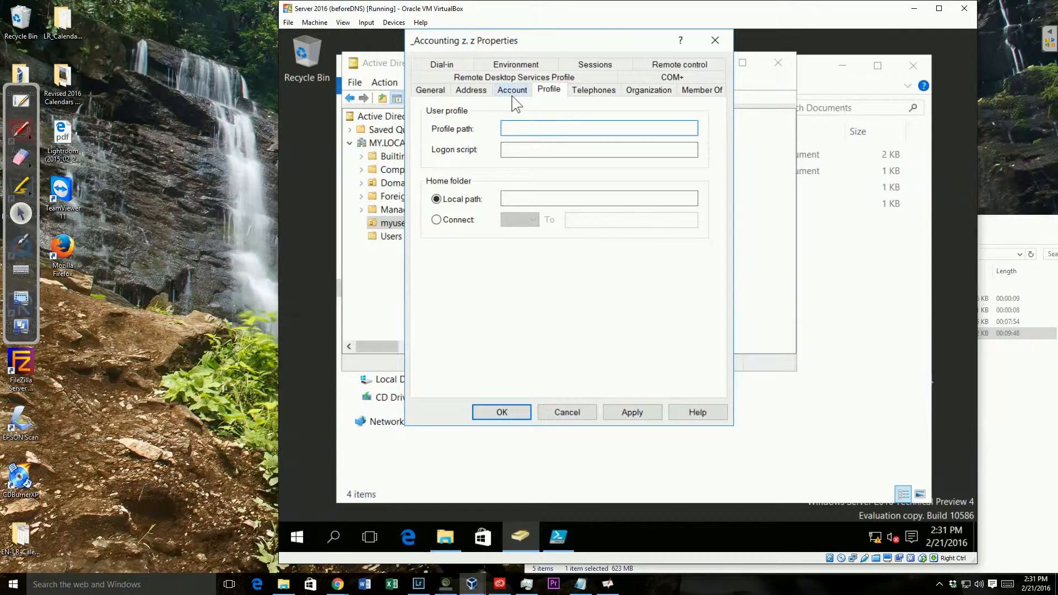
{"action": "left_click", "coordinate": [584, 92]}
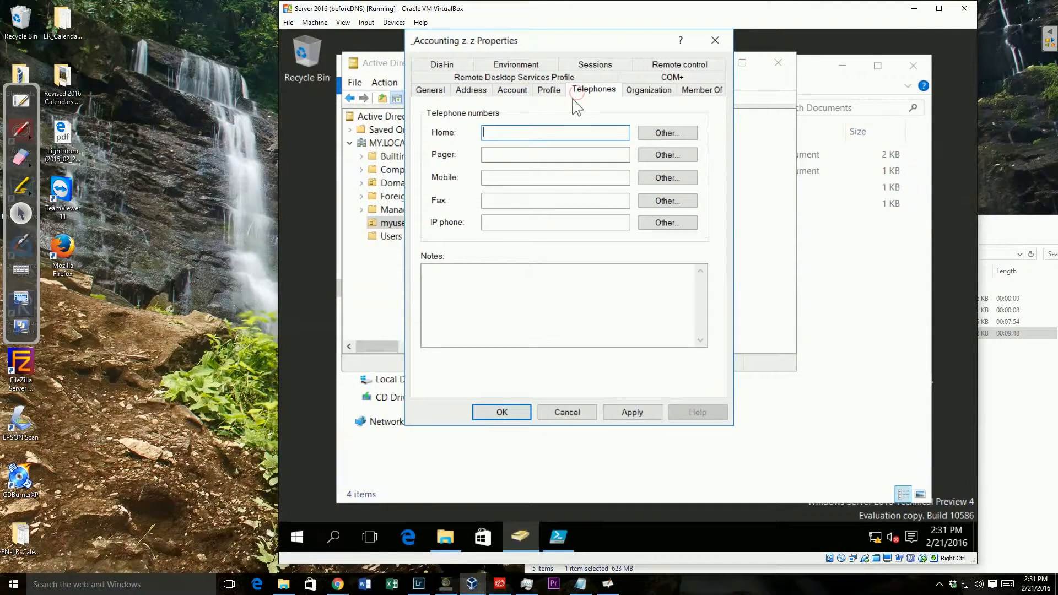
{"action": "left_click", "coordinate": [548, 131]}
{"action": "type", "text": "555.1212"}
{"action": "left_click", "coordinate": [505, 269]}
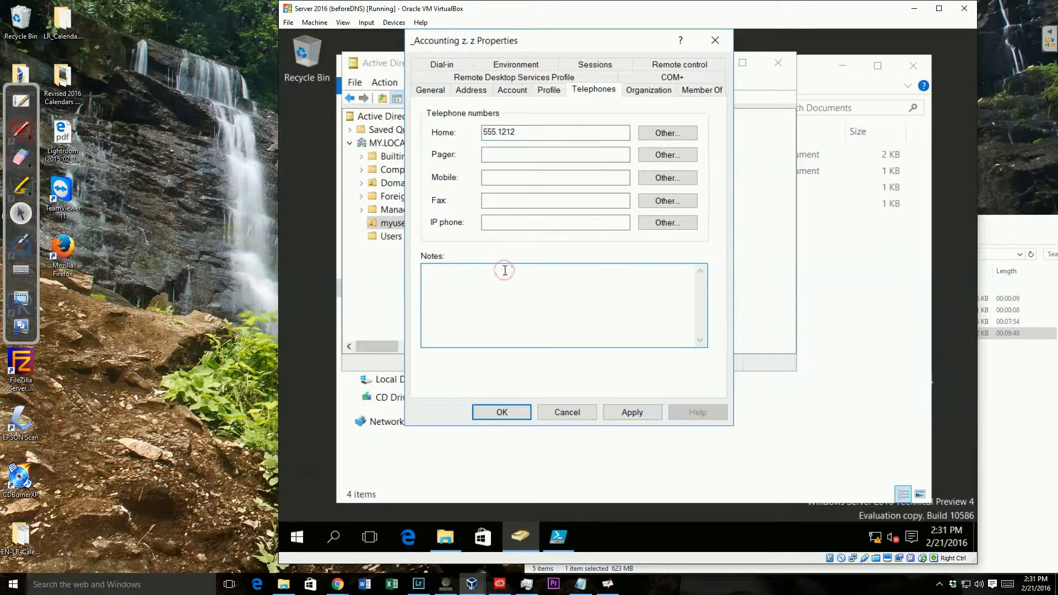
{"action": "type", "text": "Note"}
{"action": "left_click", "coordinate": [639, 94]}
Set job title Job, department Dept and company My company, check Member Of, and apply
{"action": "left_click", "coordinate": [568, 115]}
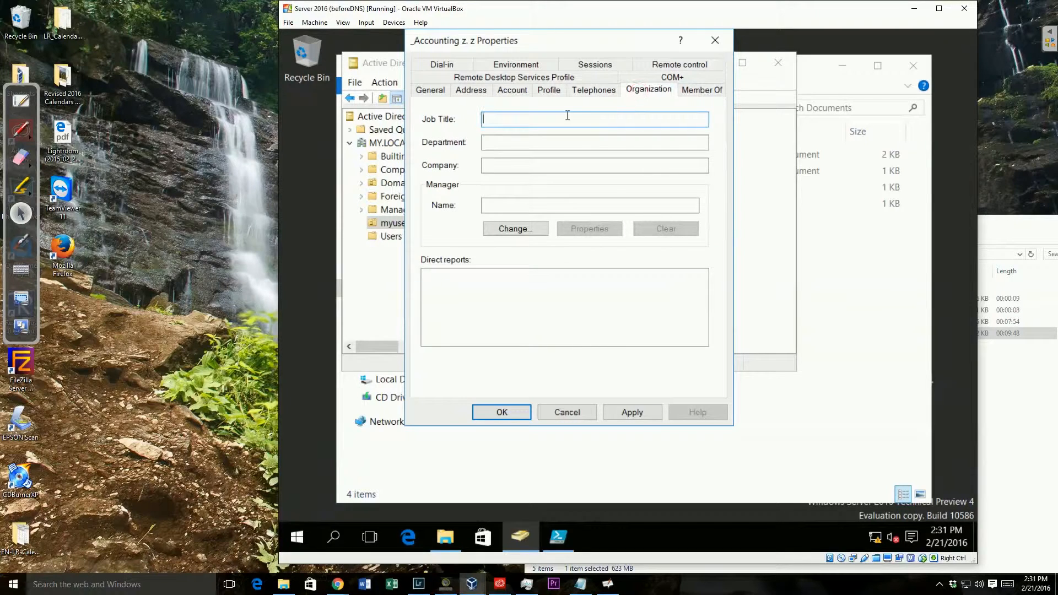
{"action": "type", "text": "ob"}
{"action": "key", "text": "Tab"}
{"action": "type", "text": "Dep"}
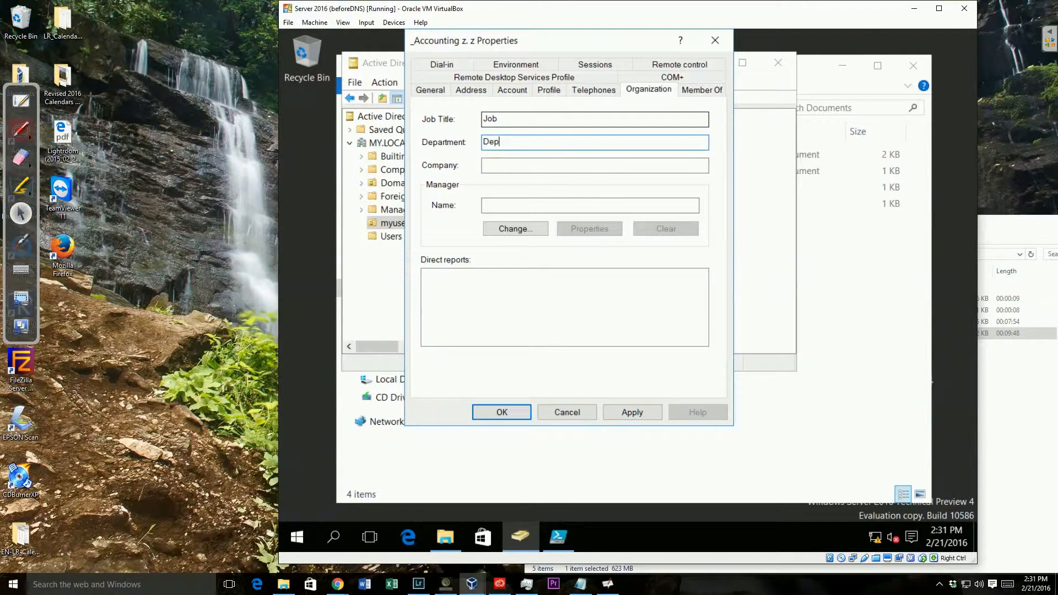
{"action": "key", "text": "Tab"}
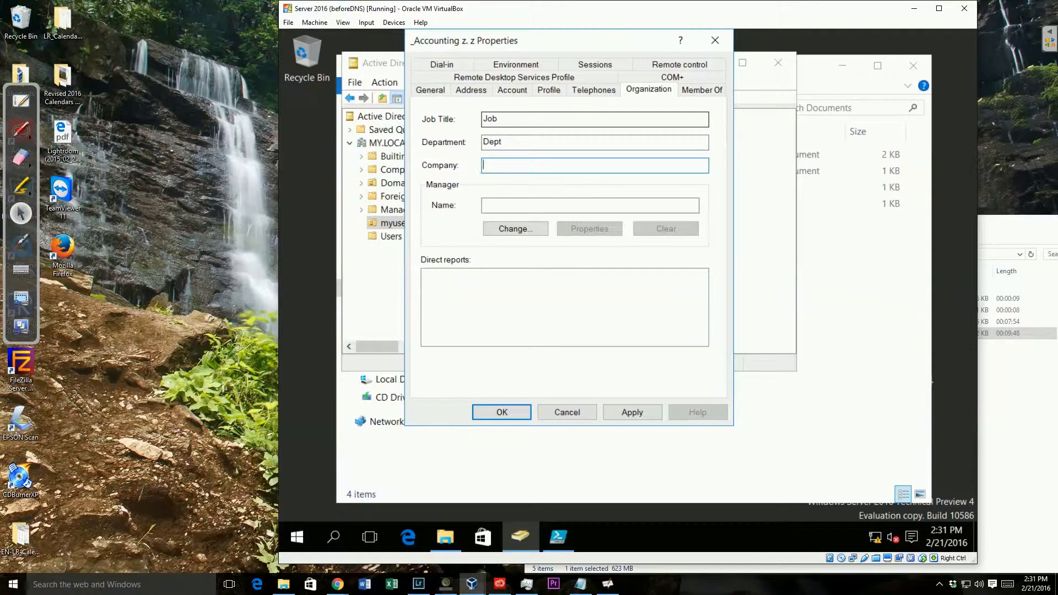
{"action": "type", "text": "My company"}
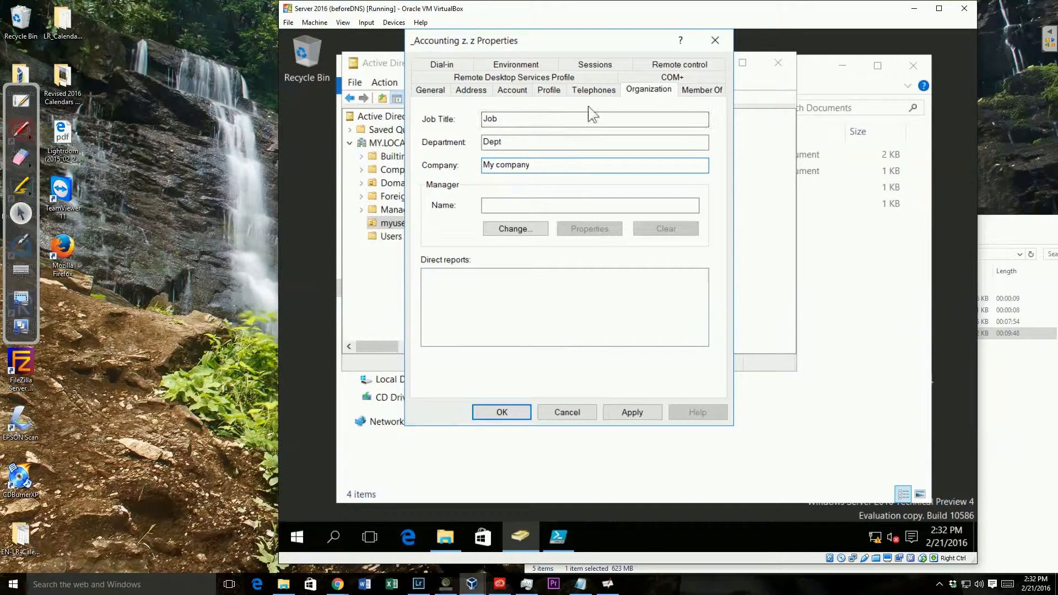
{"action": "left_click", "coordinate": [471, 288]}
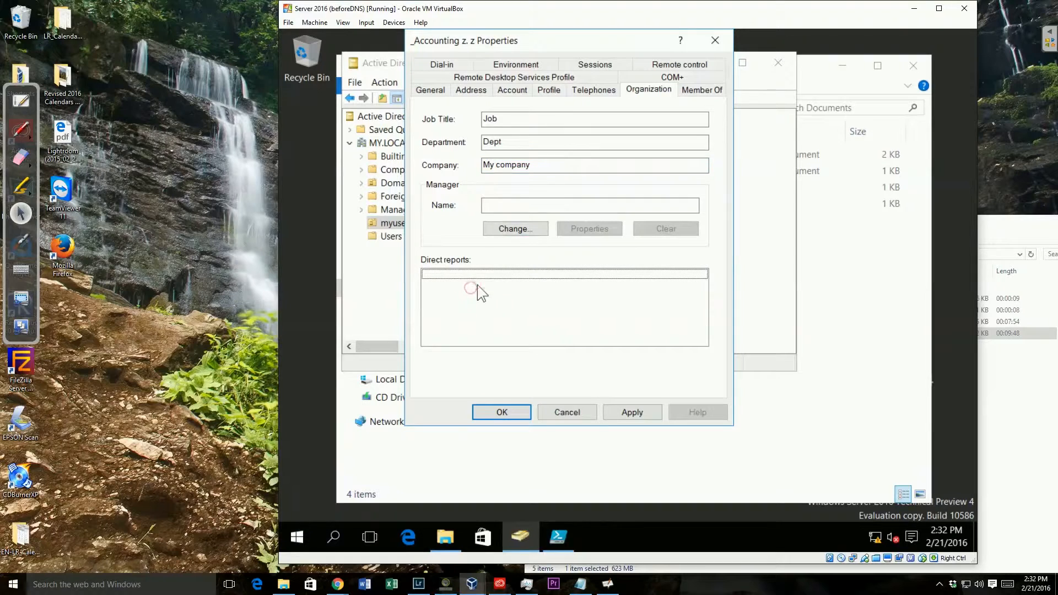
{"action": "left_click", "coordinate": [687, 89]}
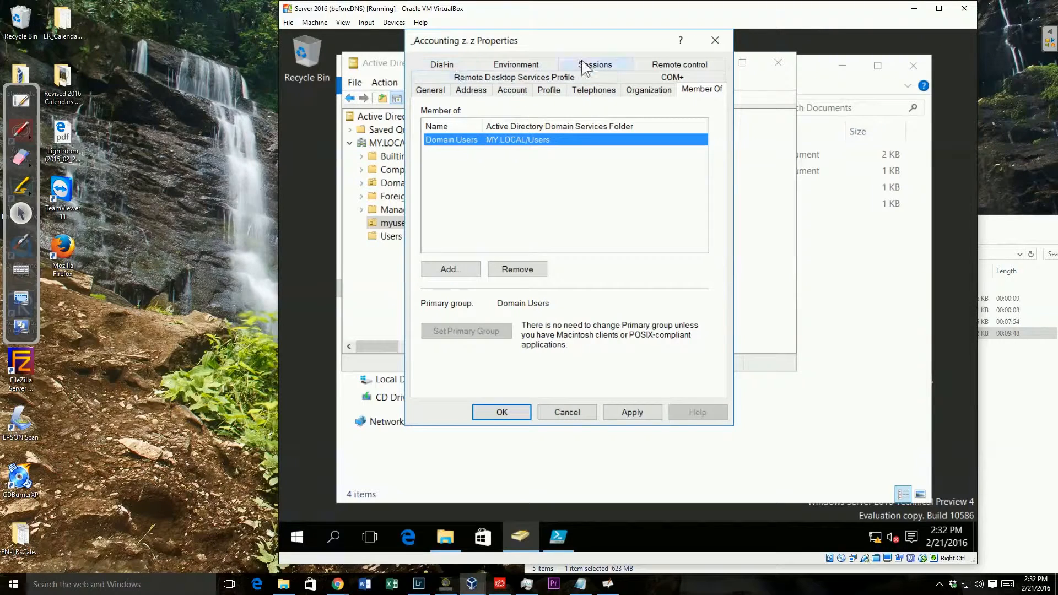
{"action": "left_click", "coordinate": [628, 417]}
Close the _Accounting properties and start a copy of _Accounting
{"action": "left_click", "coordinate": [525, 410]}
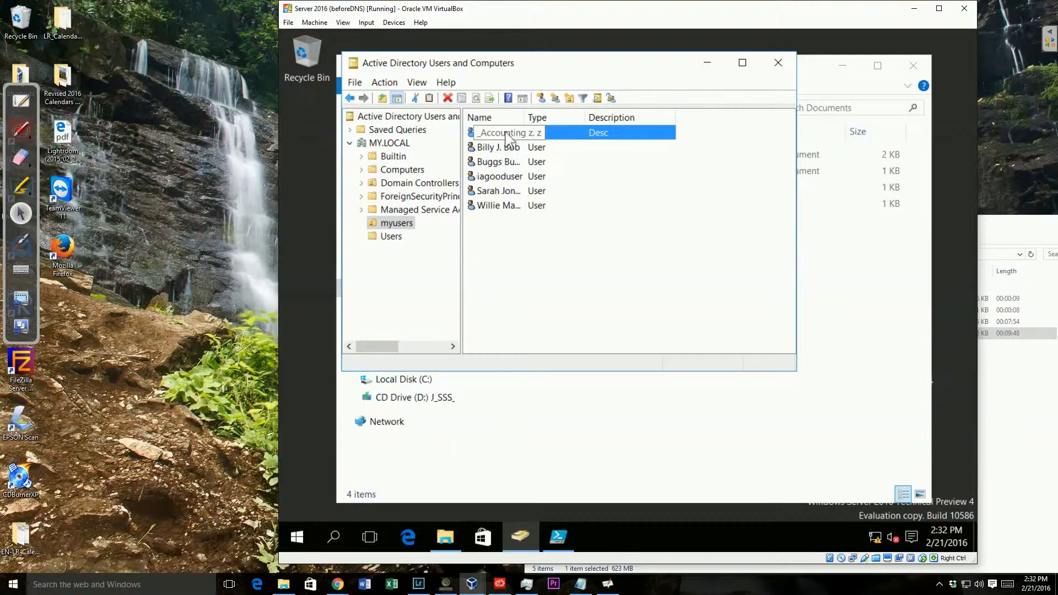
{"action": "right_click", "coordinate": [508, 140]}
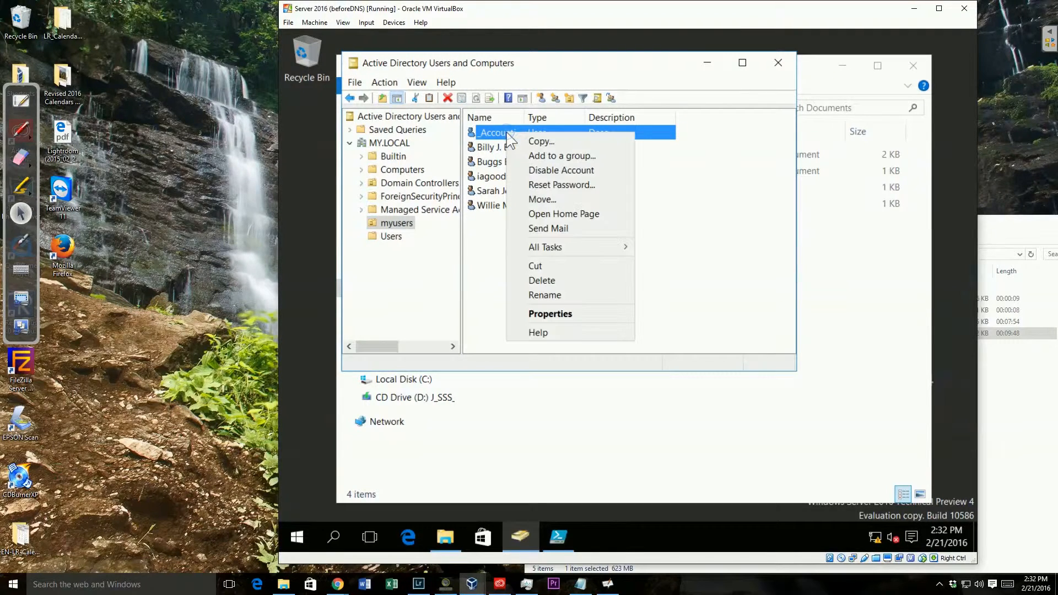
{"action": "left_click", "coordinate": [540, 144]}
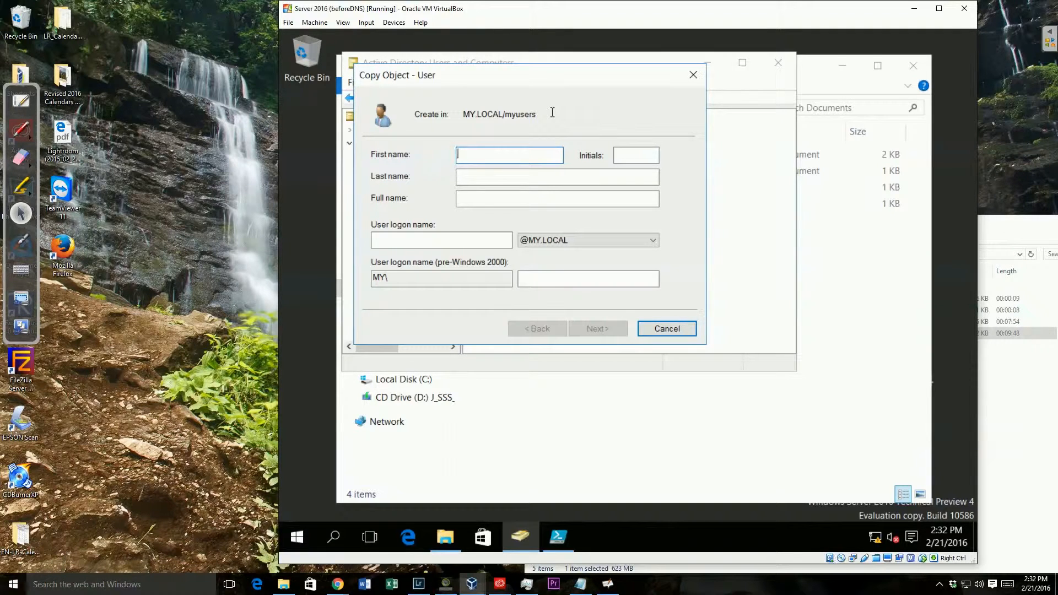
{"action": "key", "text": "Tab"}
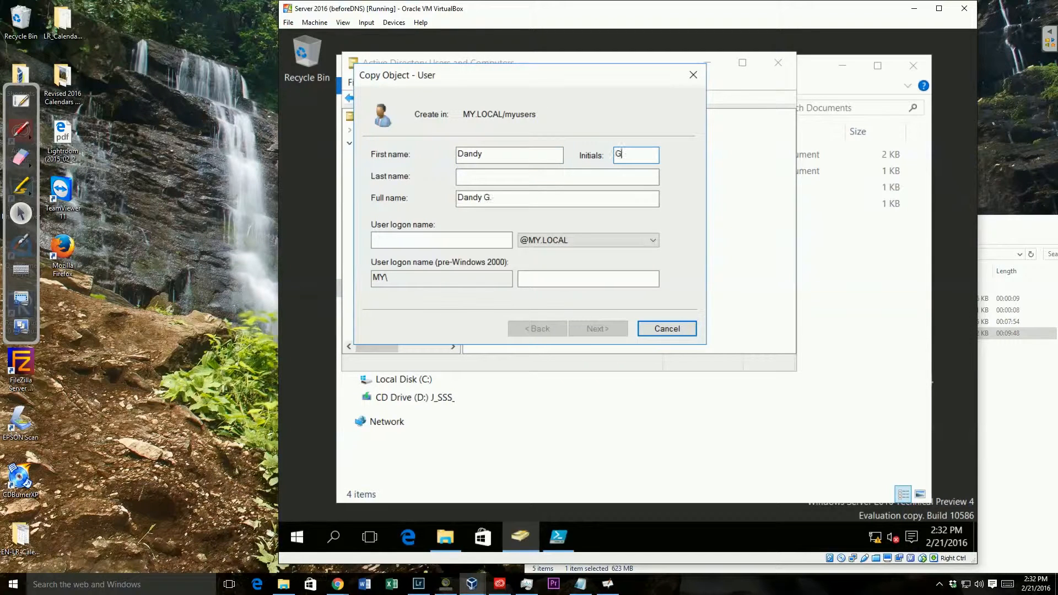
{"action": "key", "text": "Tab"}
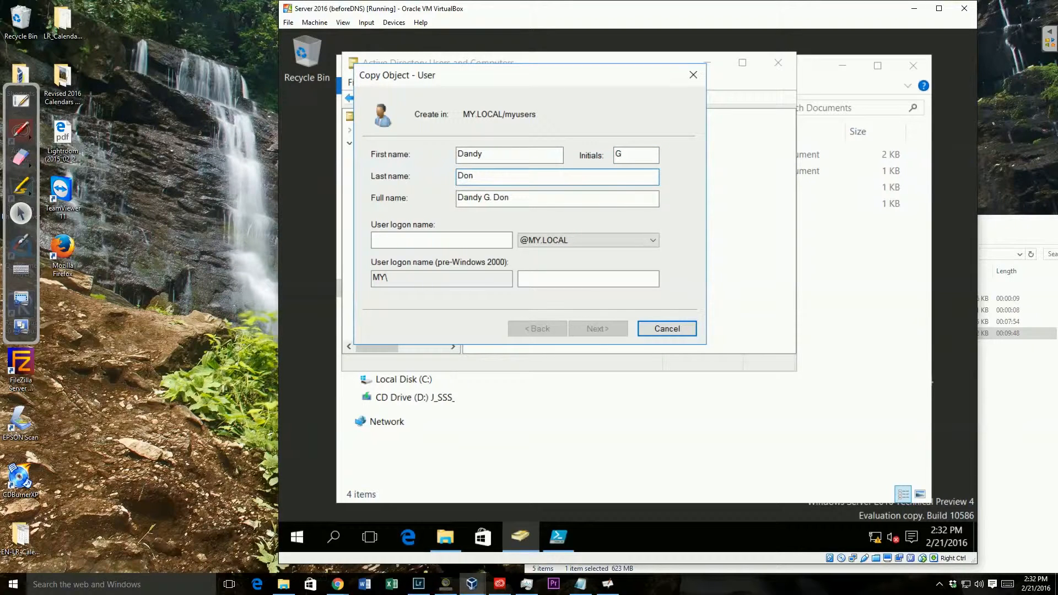
{"action": "left_click", "coordinate": [463, 239]}
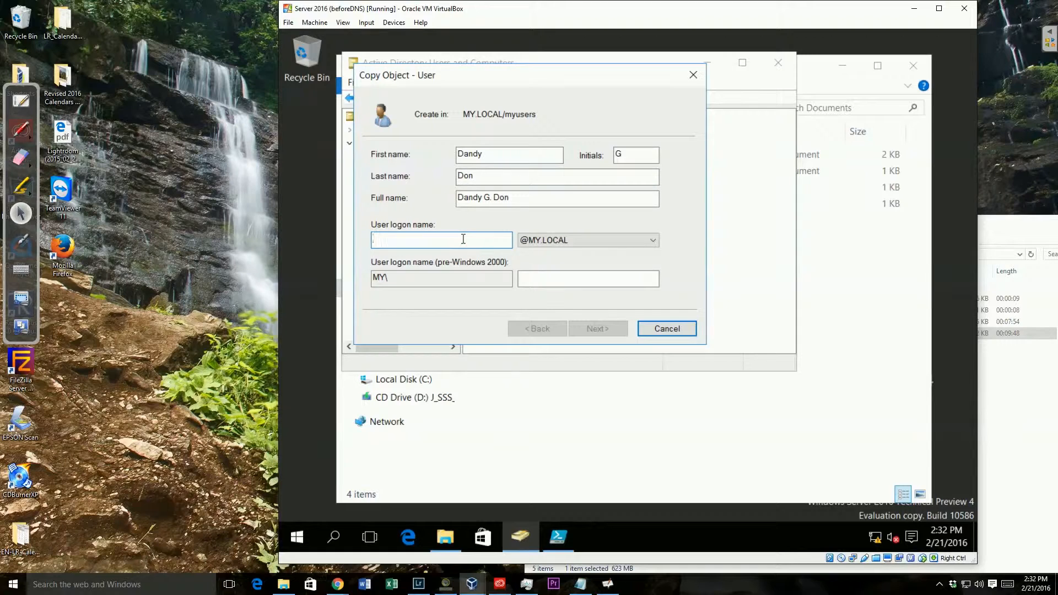
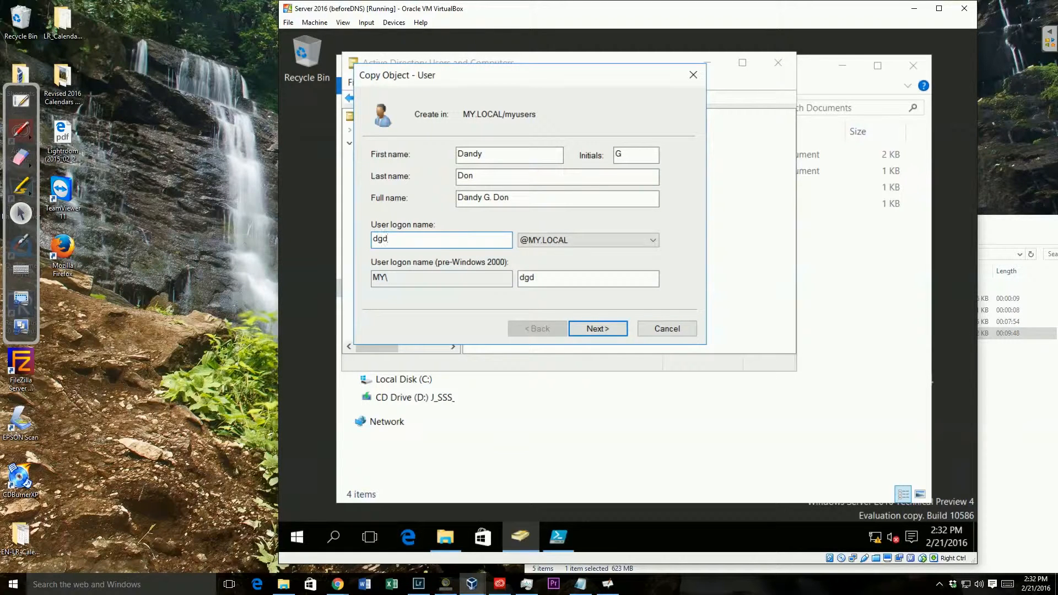
{"action": "left_click", "coordinate": [600, 333]}
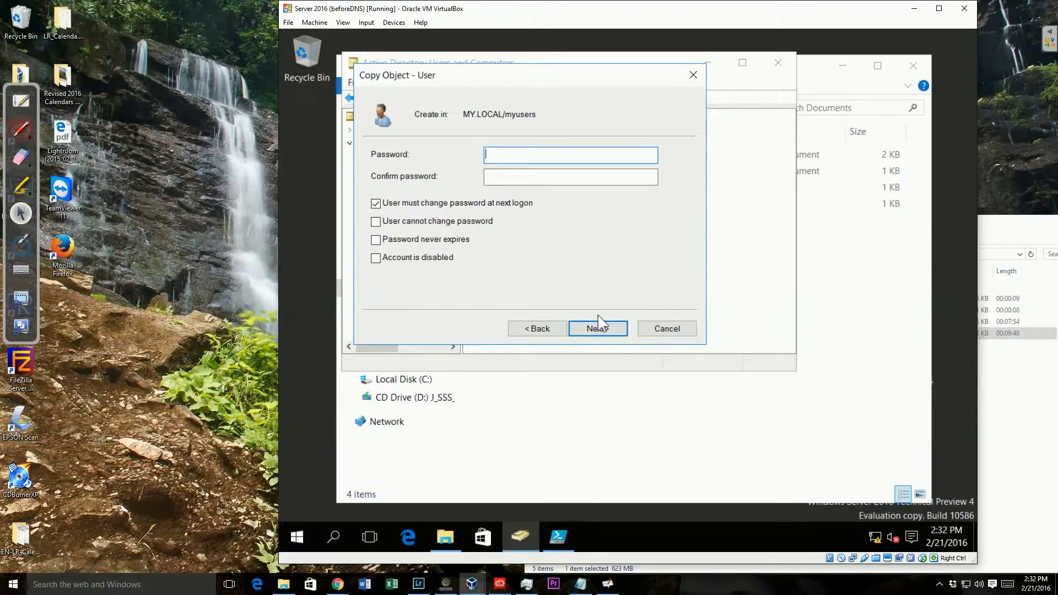
{"action": "type", "text": "Pa$$w0r••"}
{"action": "key", "text": "Tab"}
{"action": "type", "text": "Pa$$"}
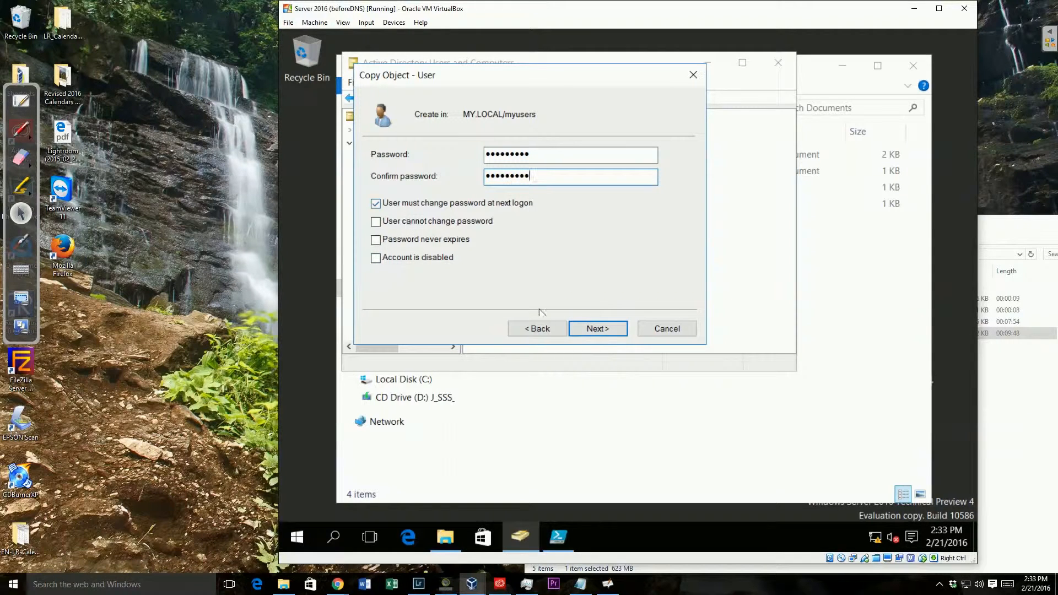
{"action": "left_click", "coordinate": [584, 330]}
{"action": "left_click", "coordinate": [584, 328]}
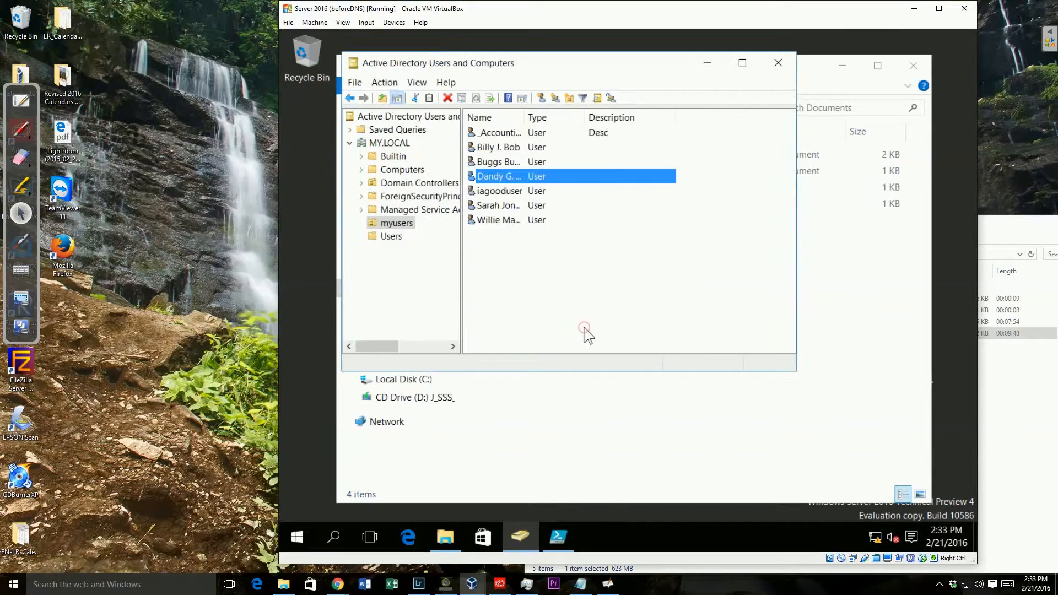
{"action": "right_click", "coordinate": [510, 183]}
{"action": "left_click", "coordinate": [544, 361]}
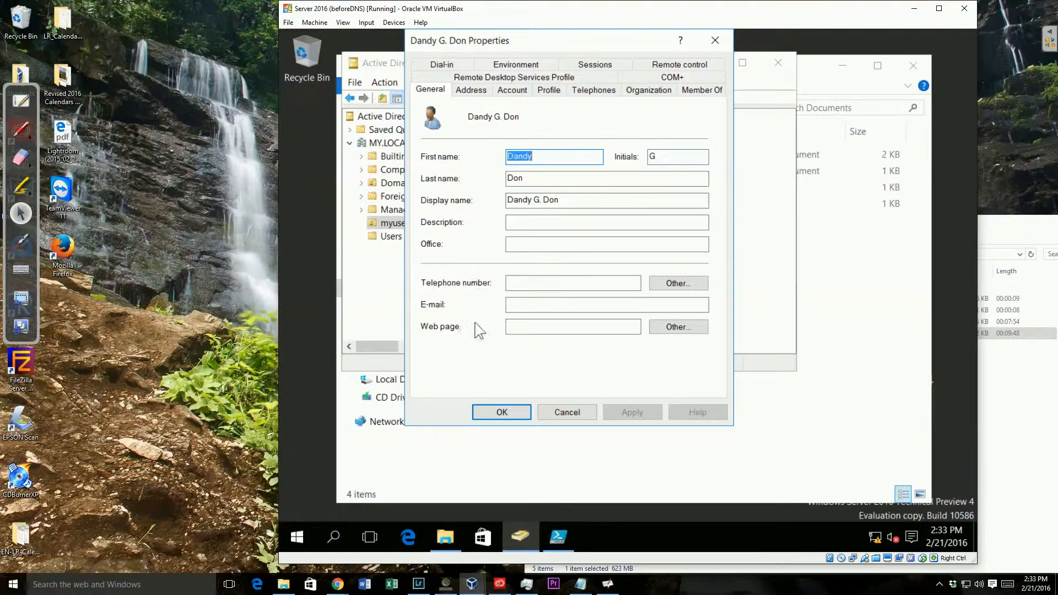
{"action": "left_click", "coordinate": [470, 91]}
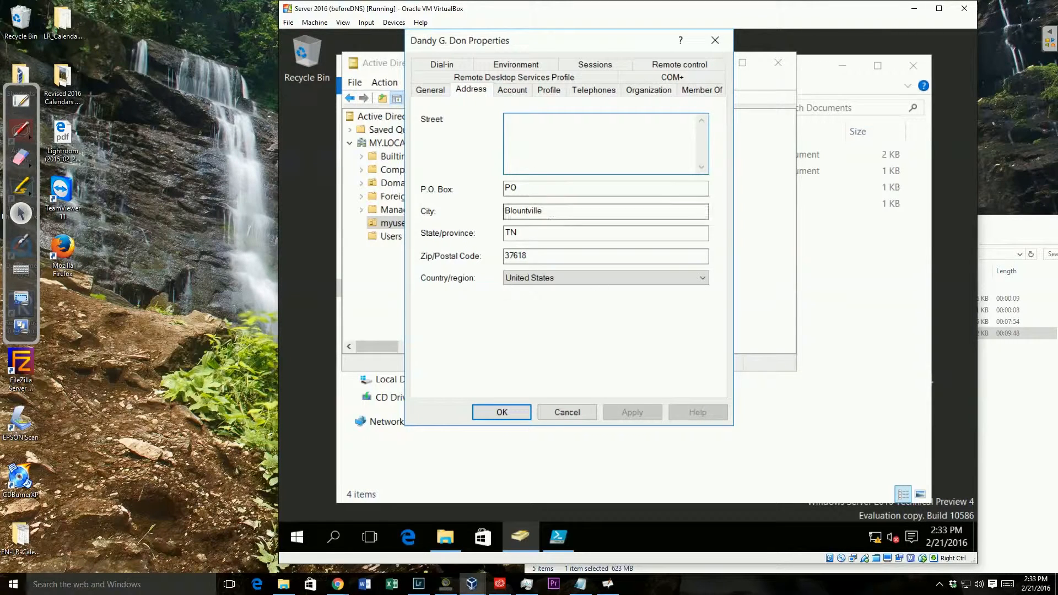
{"action": "left_click", "coordinate": [512, 91]}
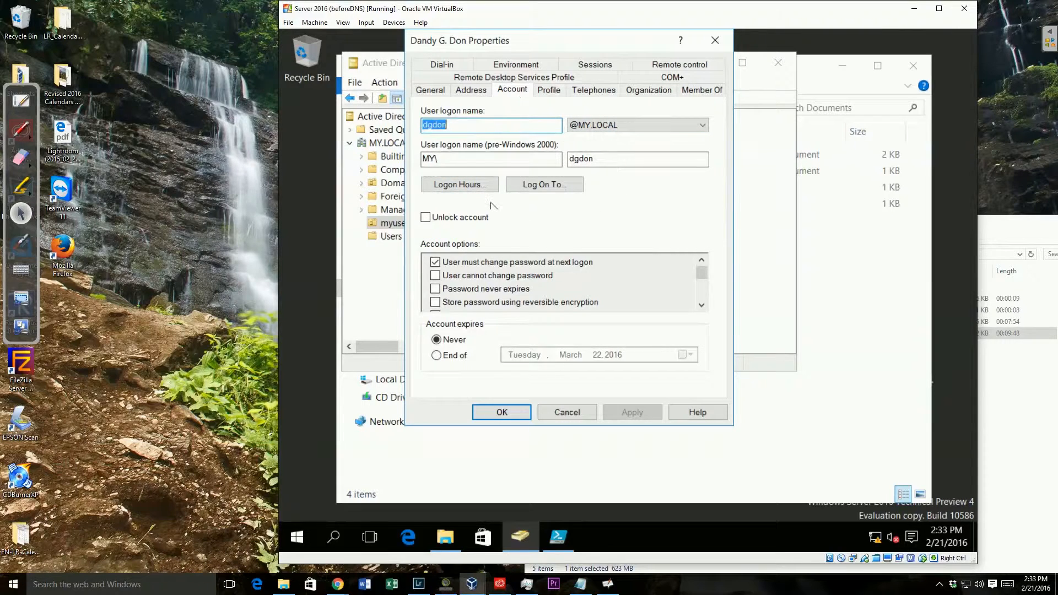
{"action": "left_click", "coordinate": [586, 91]}
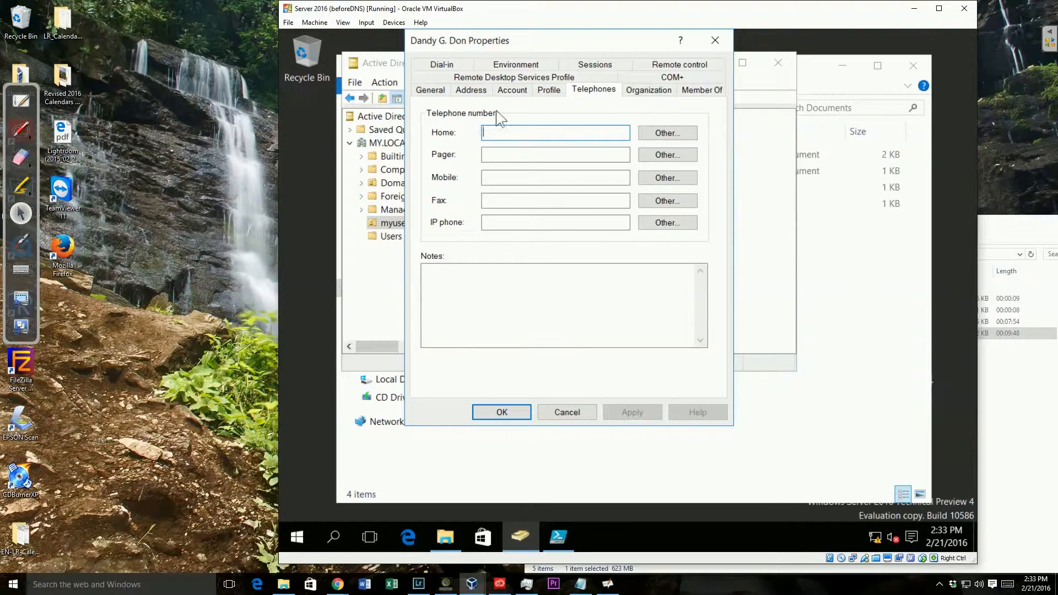
{"action": "left_click", "coordinate": [507, 92]}
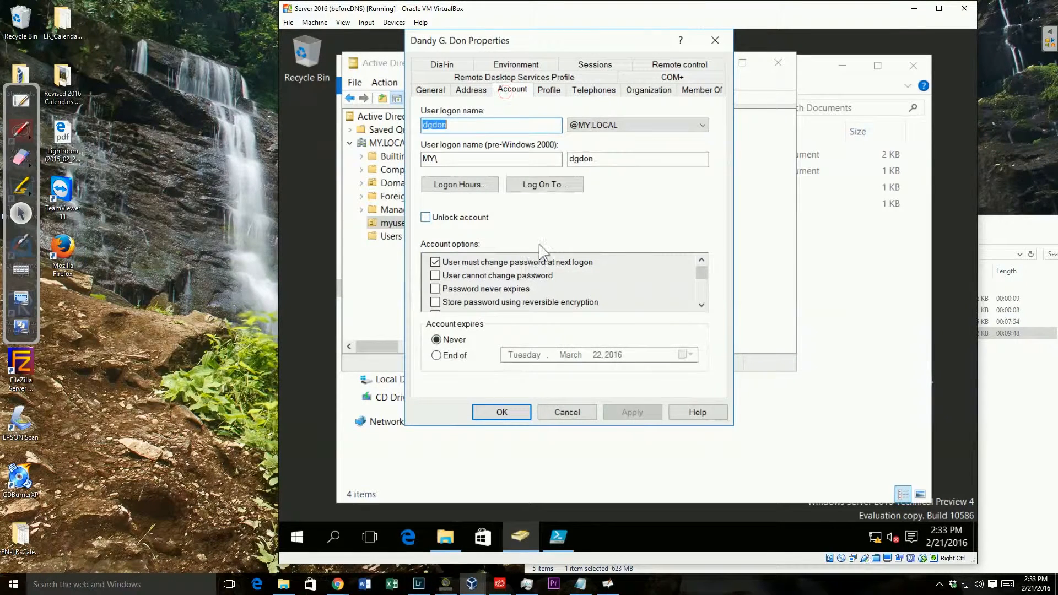
{"action": "left_click", "coordinate": [478, 95]}
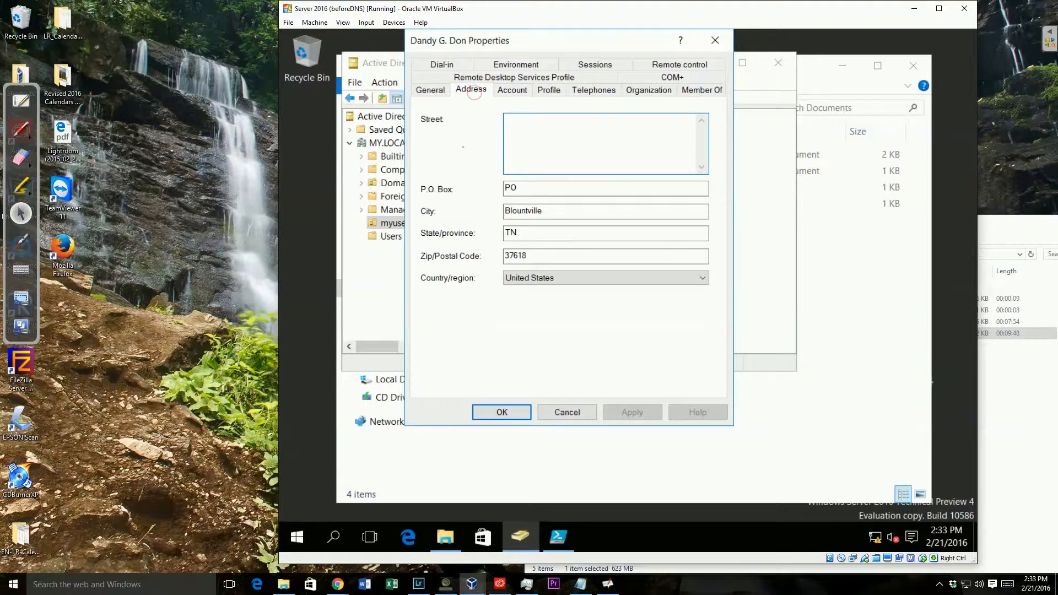
{"action": "left_click", "coordinate": [511, 93]}
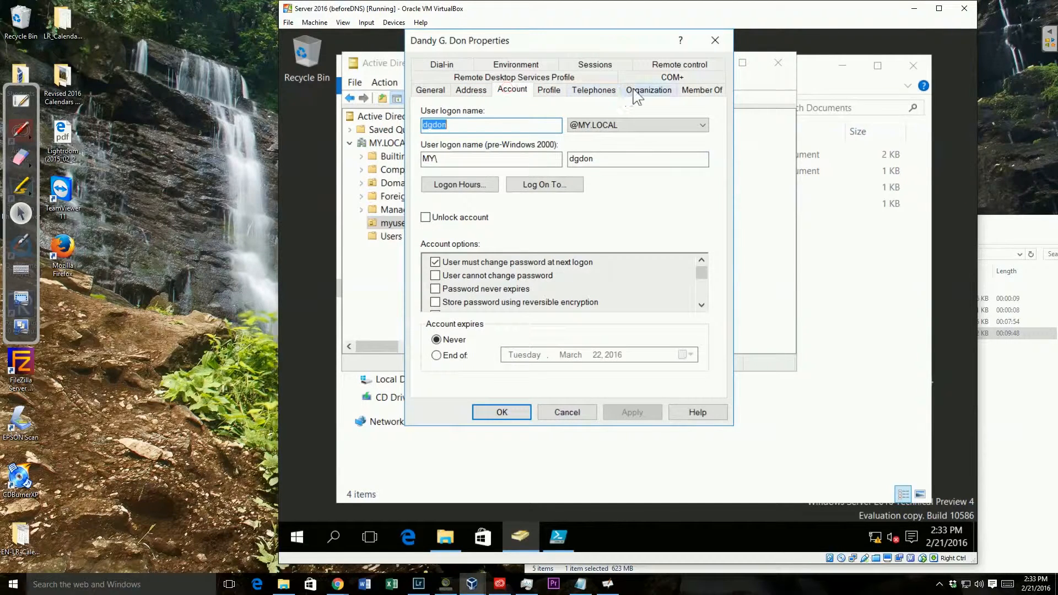
{"action": "left_click", "coordinate": [634, 91]}
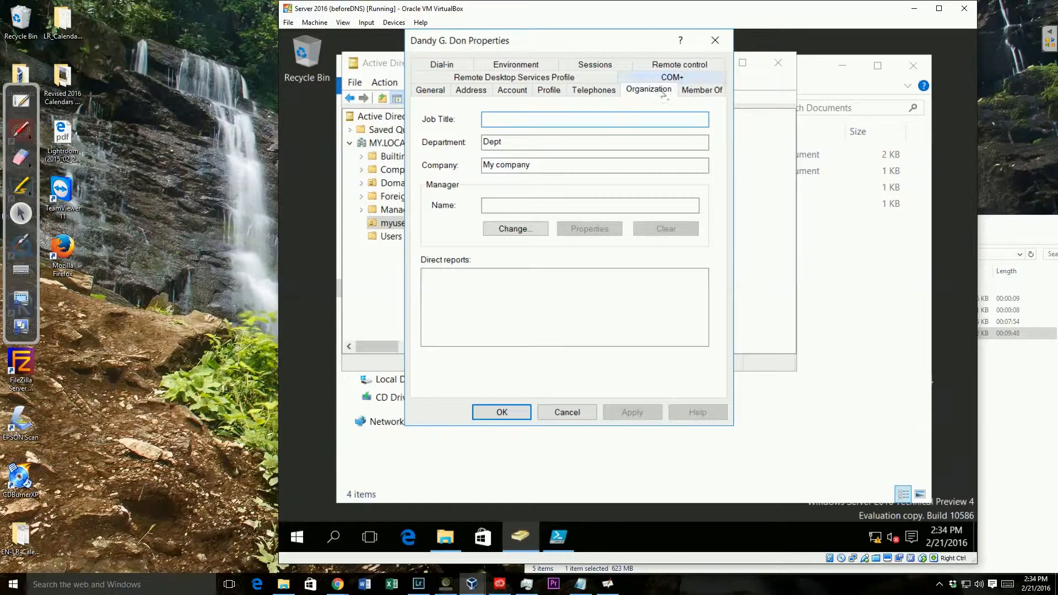
{"action": "left_click", "coordinate": [703, 92]}
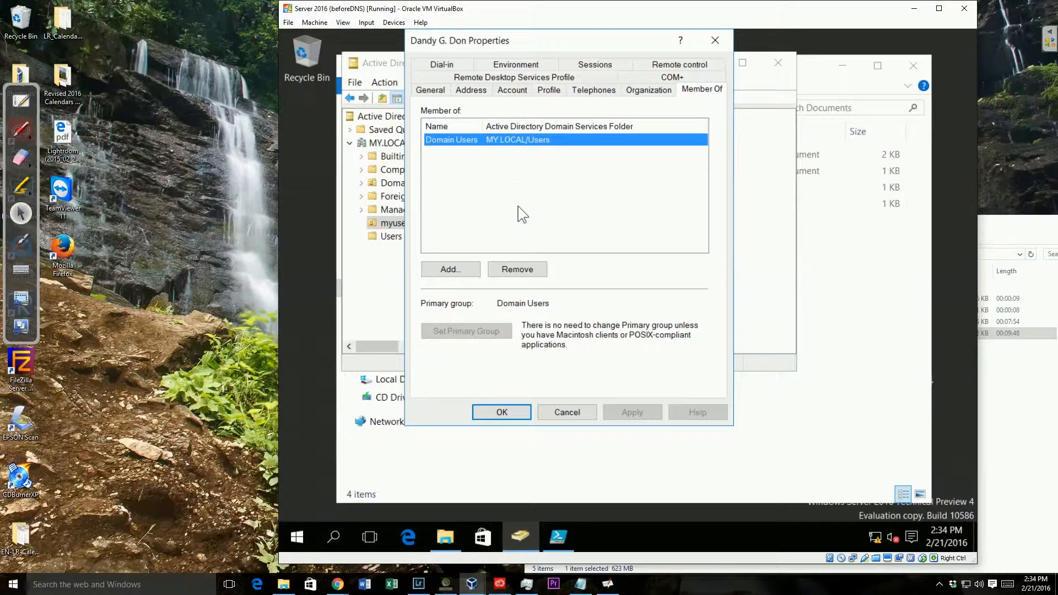
{"action": "left_click", "coordinate": [502, 412]}
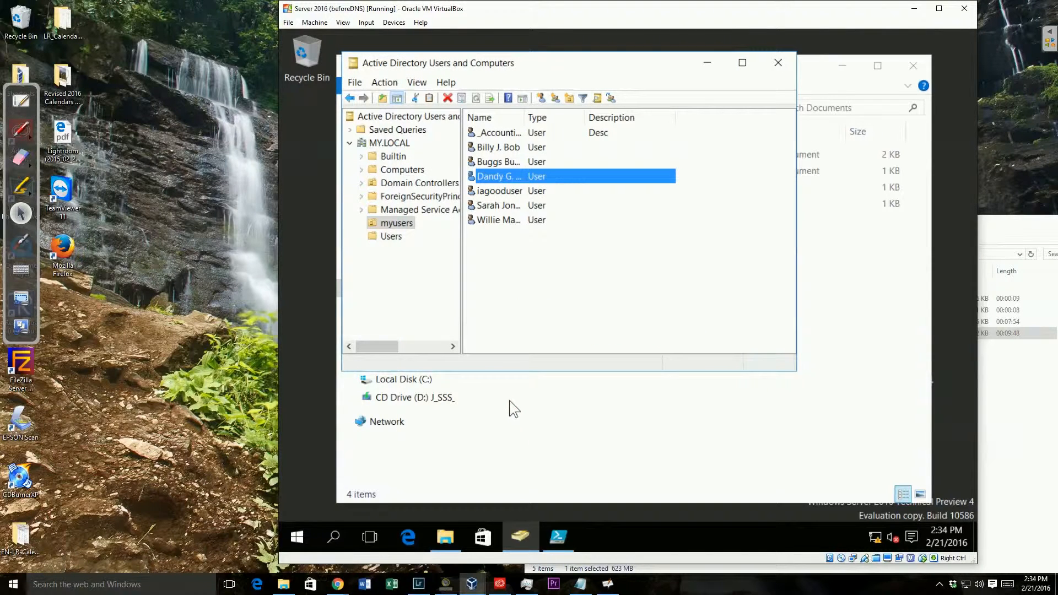